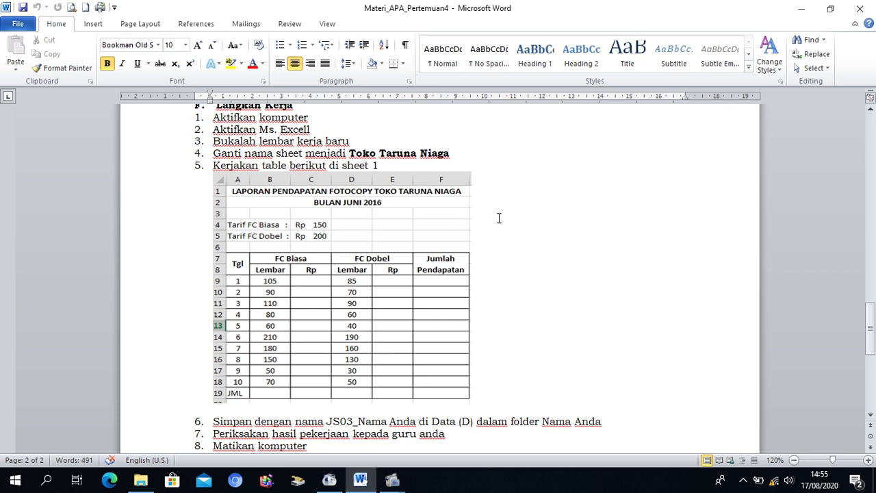
- Copy the picture of the exercise table from the Word document and open a blank workbook in Excel 2010
{"action": "left_click", "coordinate": [325, 248]}
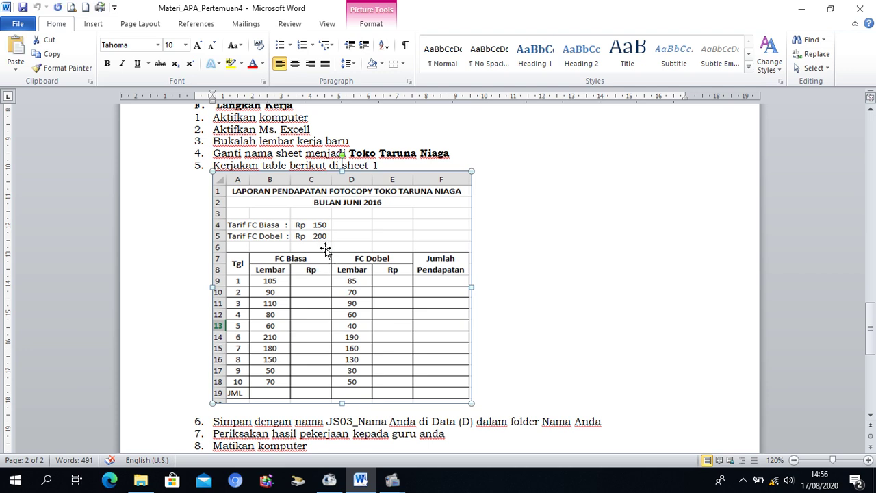
{"action": "left_click", "coordinate": [802, 15]}
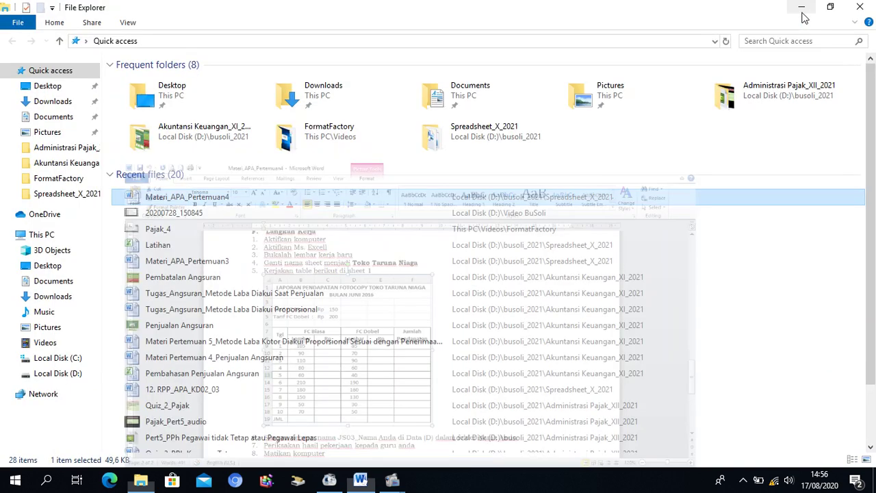
{"action": "left_click", "coordinate": [803, 10]}
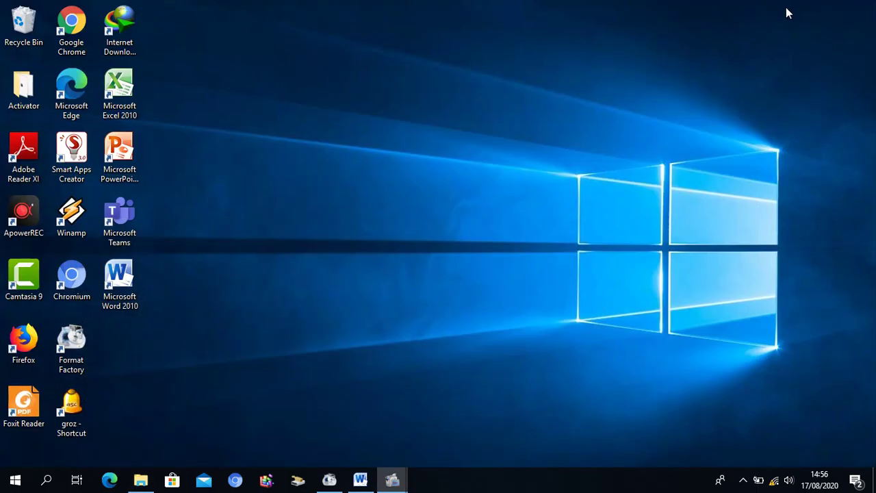
{"action": "double_click", "coordinate": [125, 89]}
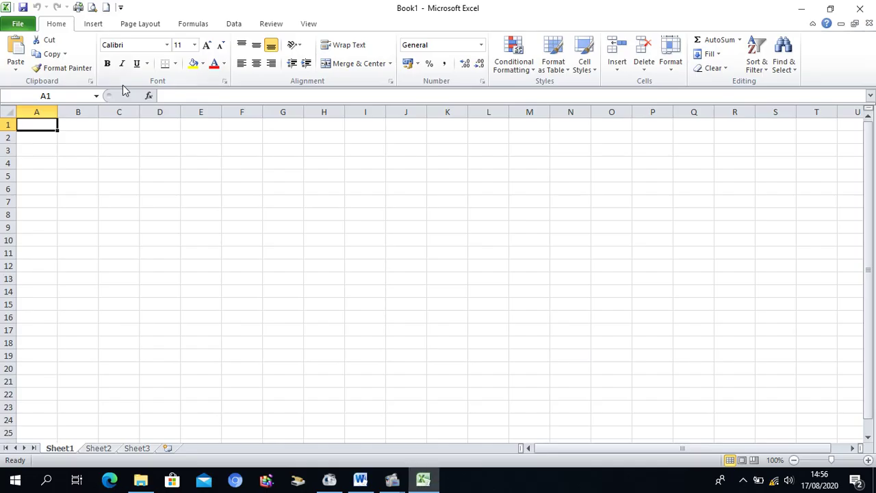
- Paste the copied table into the sheet as a picture, starting at cell R4
{"action": "left_click", "coordinate": [749, 163]}
{"action": "right_click", "coordinate": [749, 163]}
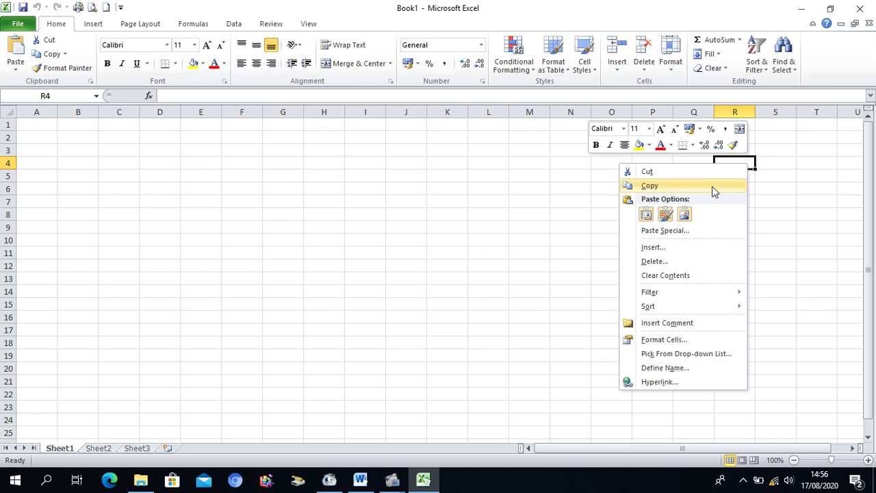
{"action": "left_click", "coordinate": [684, 214]}
- Move the pasted table picture beside the working area and enlarge it to span about columns L to S, rows 2 to 23
{"action": "left_click_drag", "start_coordinate": [730, 177], "coordinate": [569, 156]}
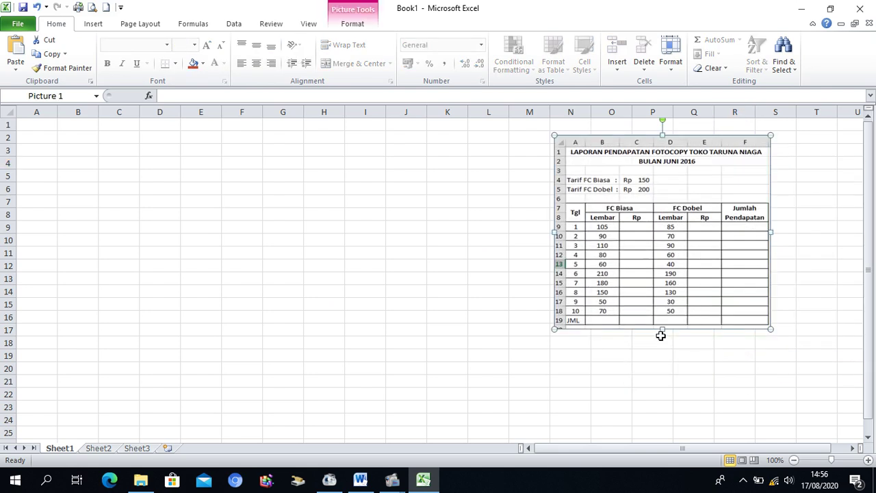
{"action": "left_click_drag", "start_coordinate": [662, 330], "coordinate": [673, 381]}
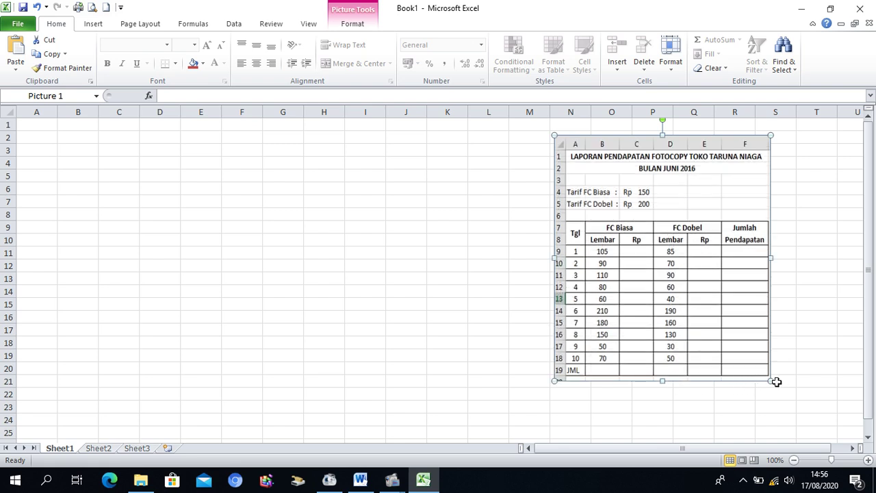
{"action": "left_click_drag", "start_coordinate": [771, 381], "coordinate": [797, 408]}
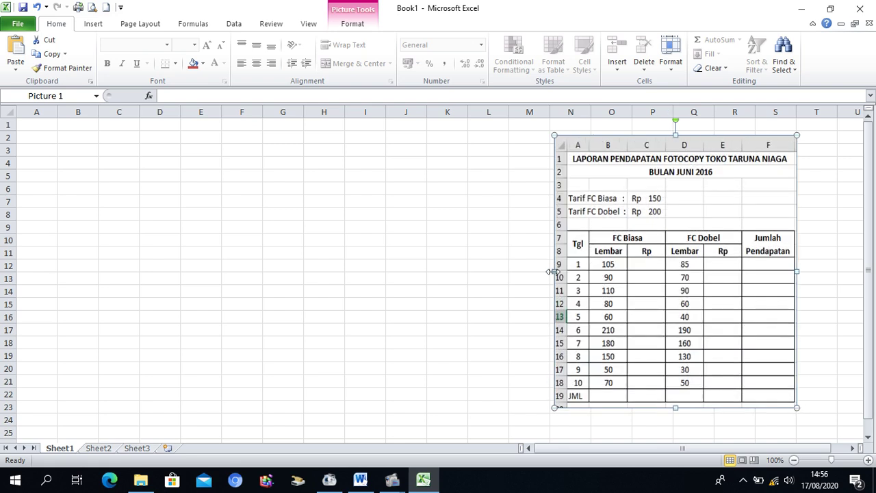
{"action": "left_click_drag", "start_coordinate": [554, 270], "coordinate": [471, 267]}
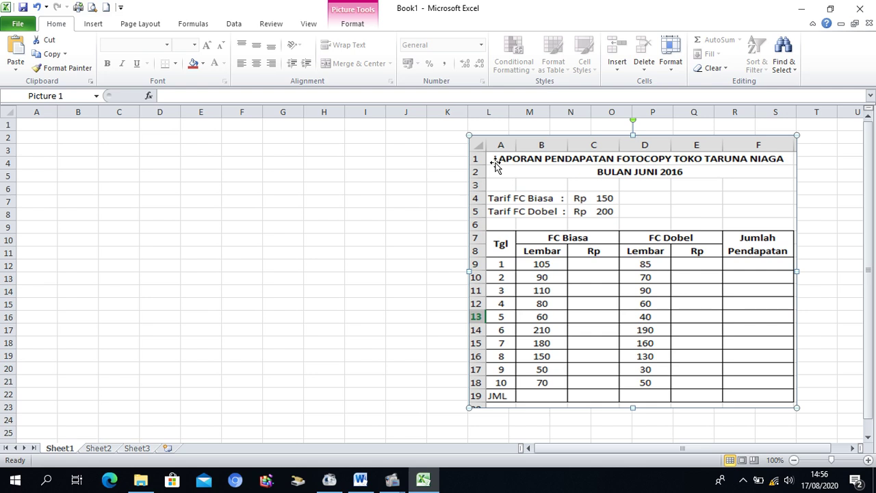
{"action": "left_click", "coordinate": [306, 189]}
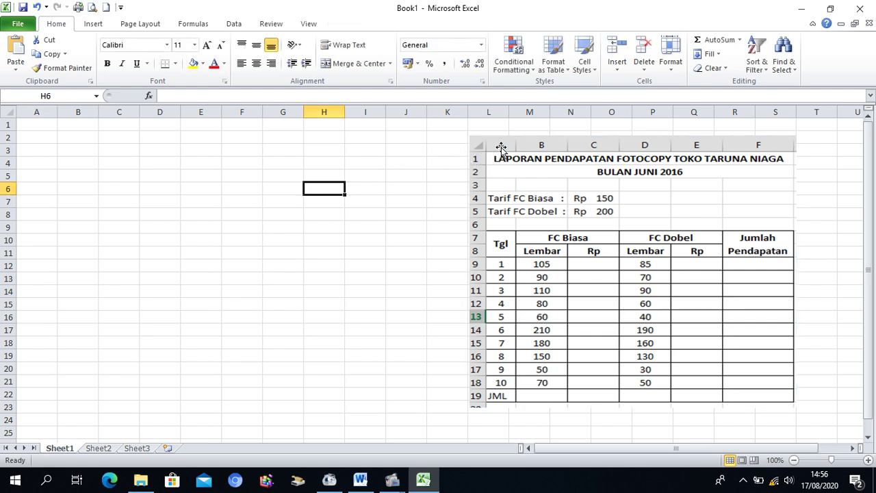
- Enter the report title "LAPORAN PENDAPATAN FOTOCOPY TOKO TARUNA NIAGA" in cell A1
{"action": "left_click", "coordinate": [41, 128]}
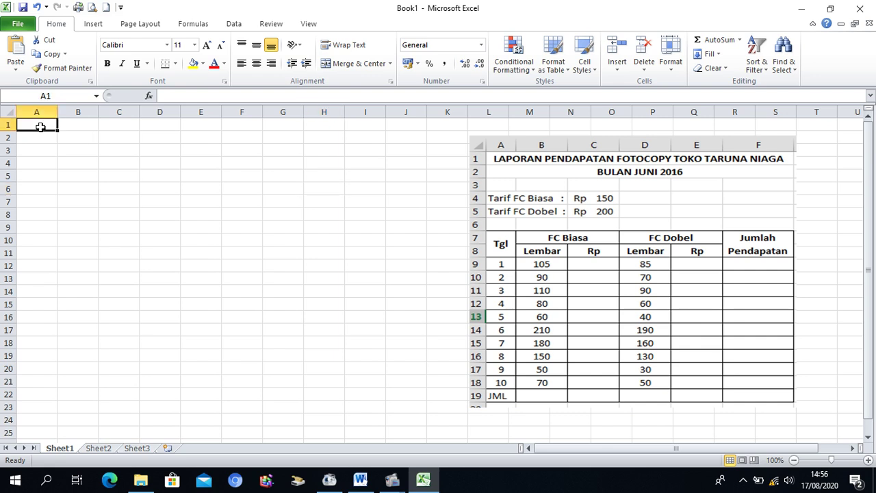
{"action": "type", "text": "LAPORA"}
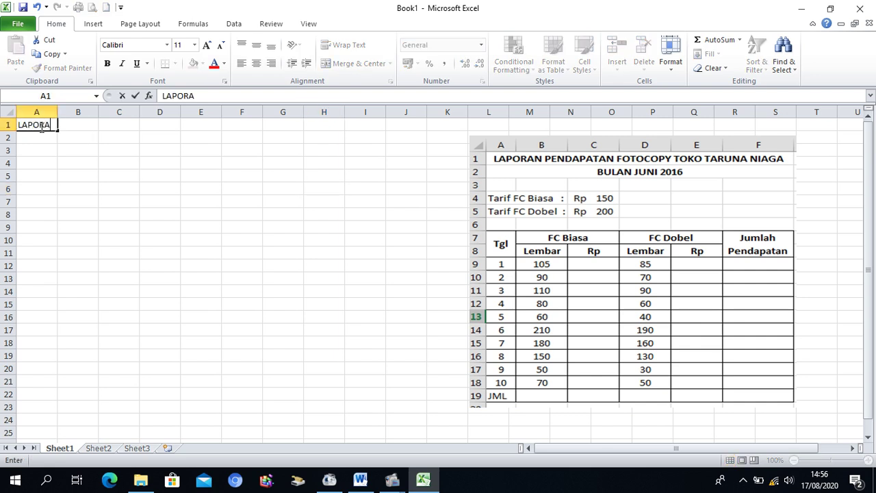
{"action": "type", "text": "N PENDA"}
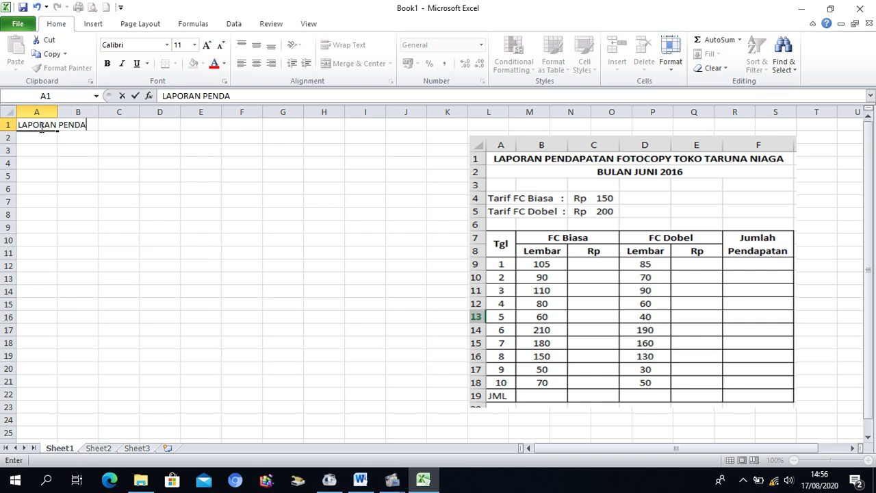
{"action": "type", "text": "PATAN FOT"}
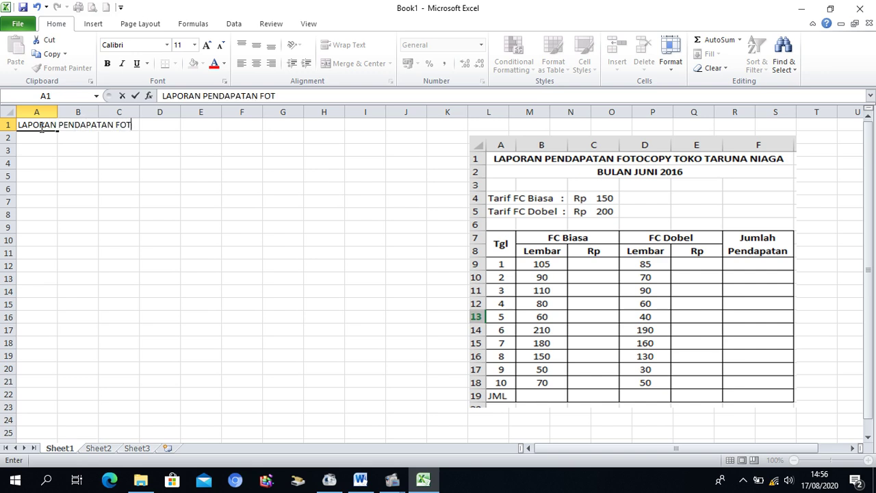
{"action": "type", "text": "OCOPY TOKO TARU"}
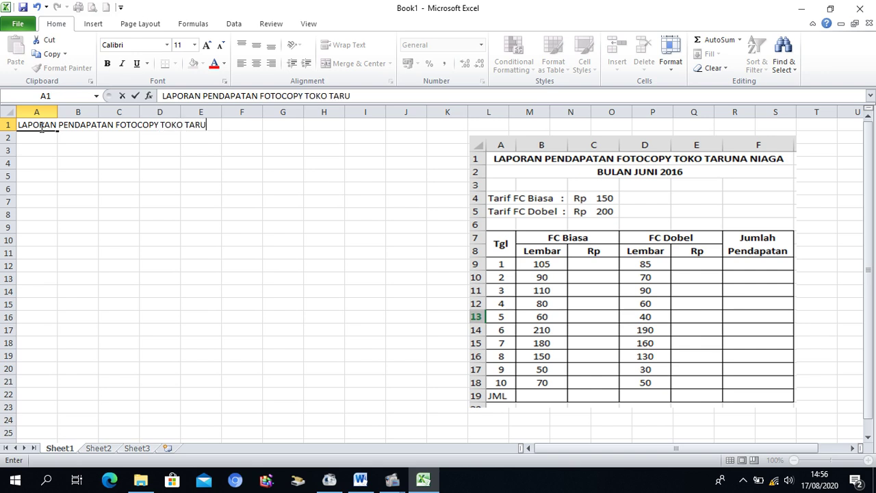
{"action": "type", "text": "NA NIAGA"}
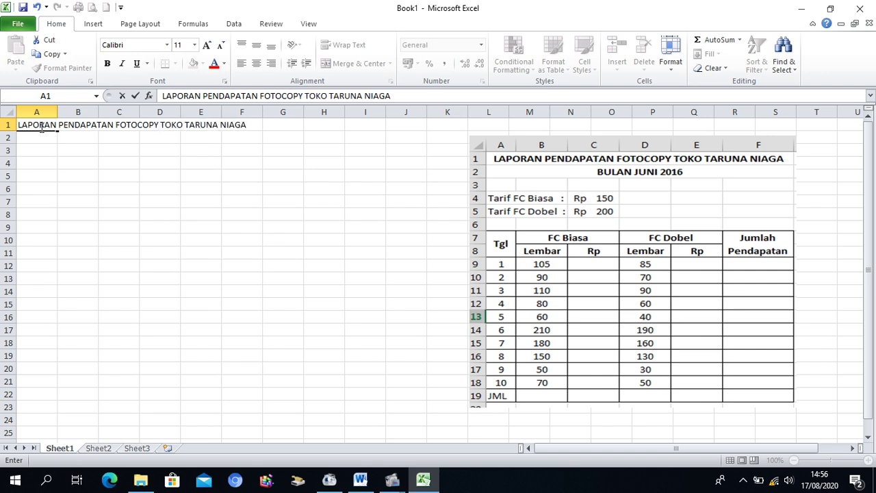
{"action": "key", "text": "Return"}
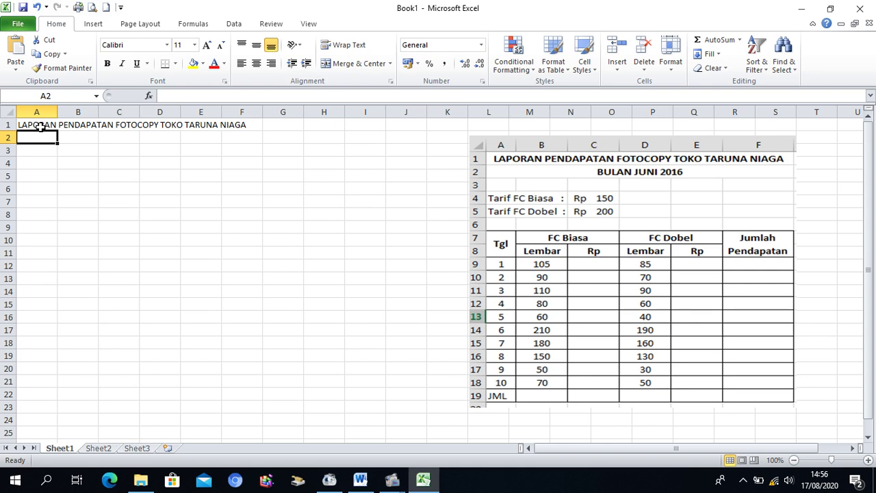
- Enter the period line "BULAN JANUARI 2016" in cell A2 below the report title
{"action": "type", "text": "BU"}
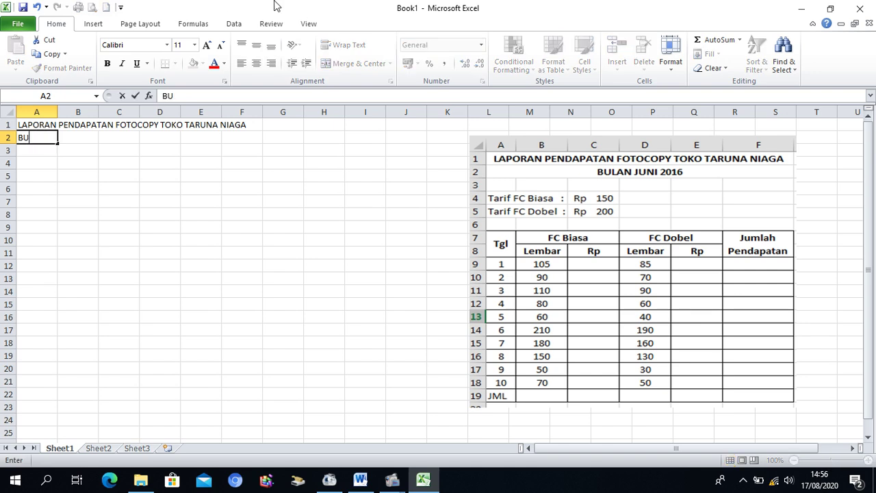
{"action": "type", "text": "LAN JANUARI 20"}
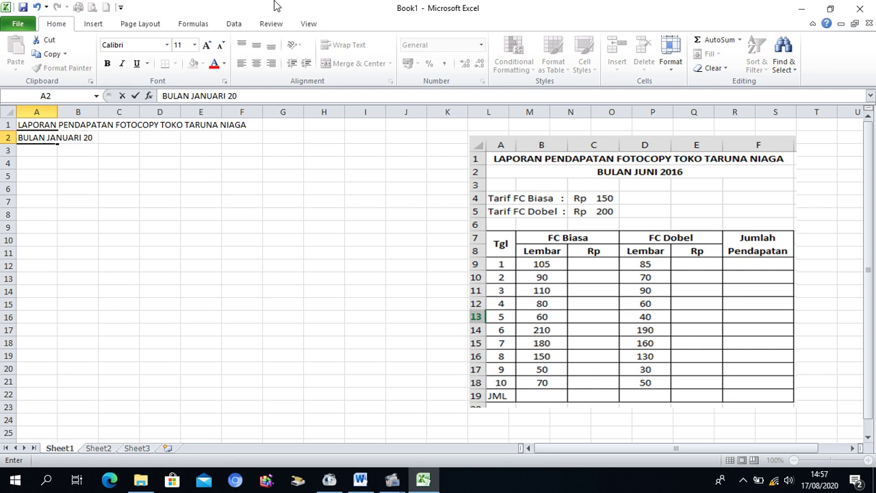
{"action": "type", "text": "16"}
{"action": "key", "text": "Return"}
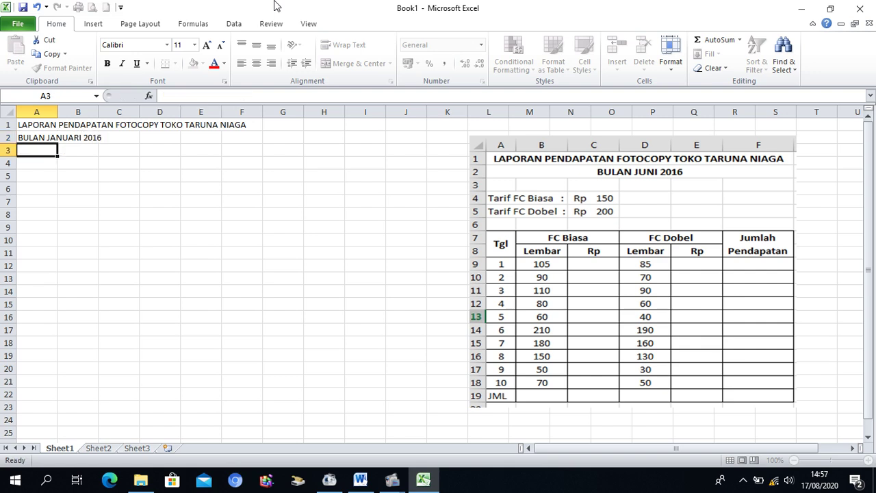
{"action": "key", "text": "Return"}
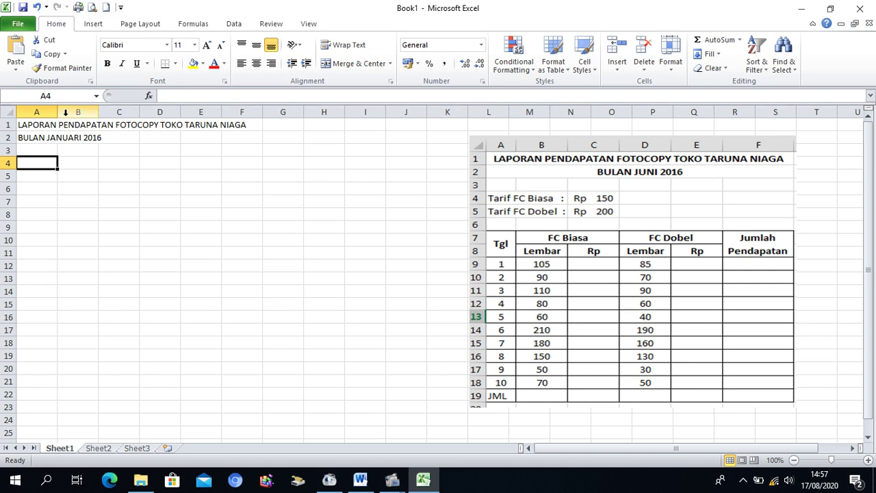
- Merge and center the report title across A1:F1 and make it bold
{"action": "left_click", "coordinate": [40, 124]}
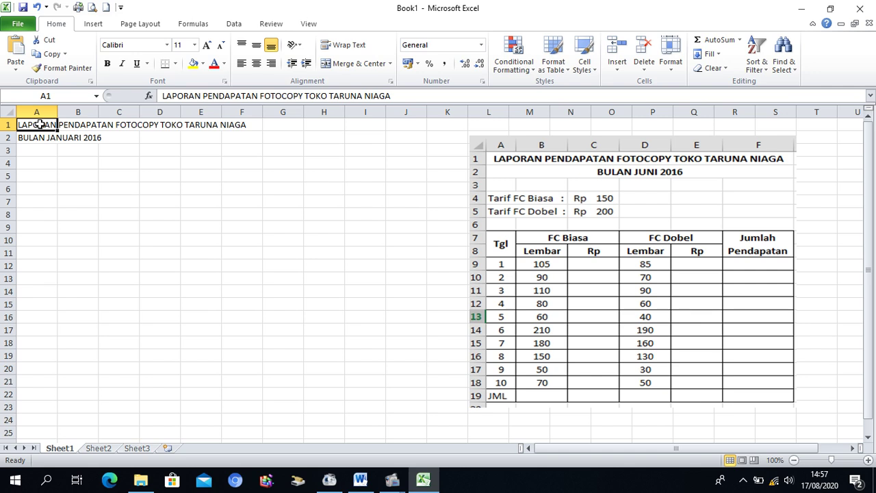
{"action": "left_click_drag", "start_coordinate": [40, 124], "coordinate": [230, 122]}
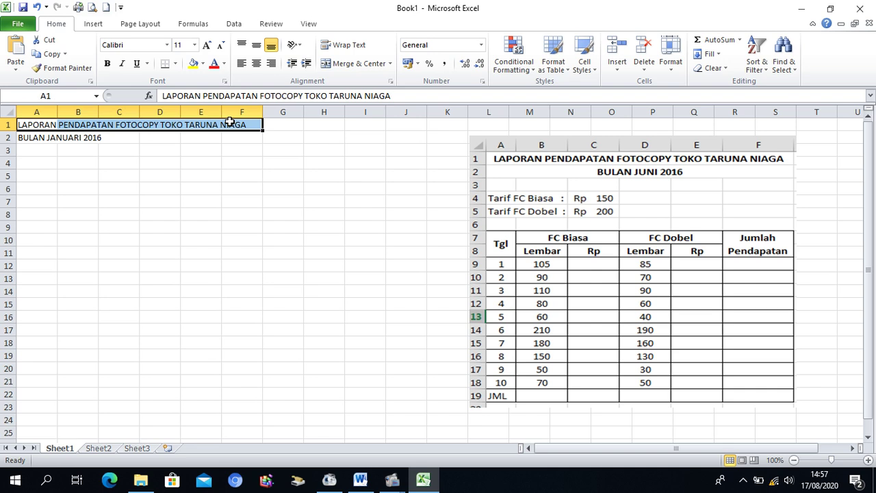
{"action": "left_click", "coordinate": [332, 67]}
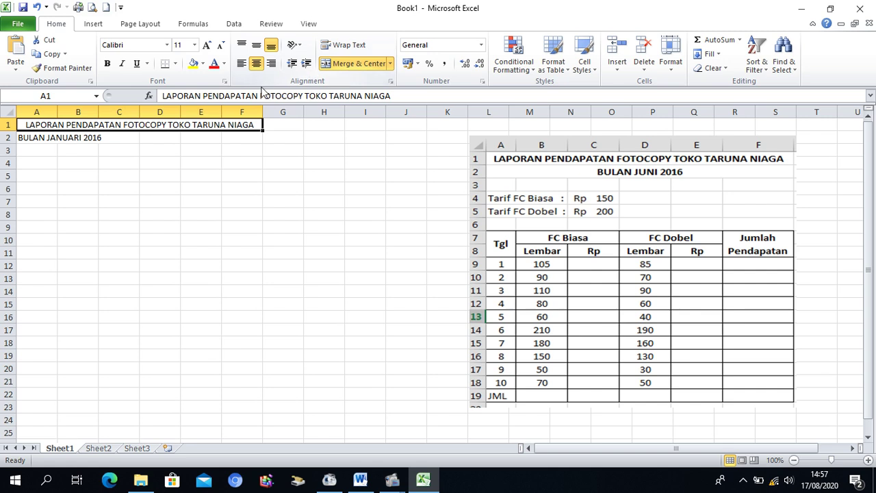
{"action": "left_click", "coordinate": [108, 65]}
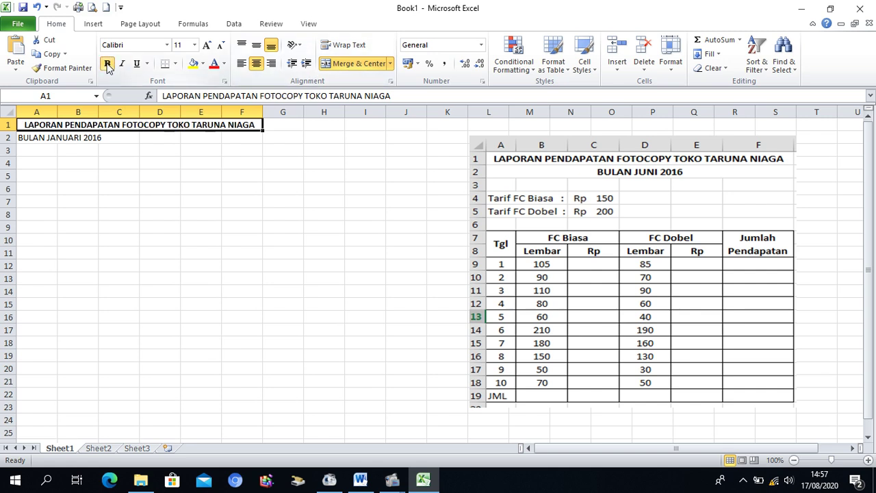
{"action": "left_click", "coordinate": [144, 199]}
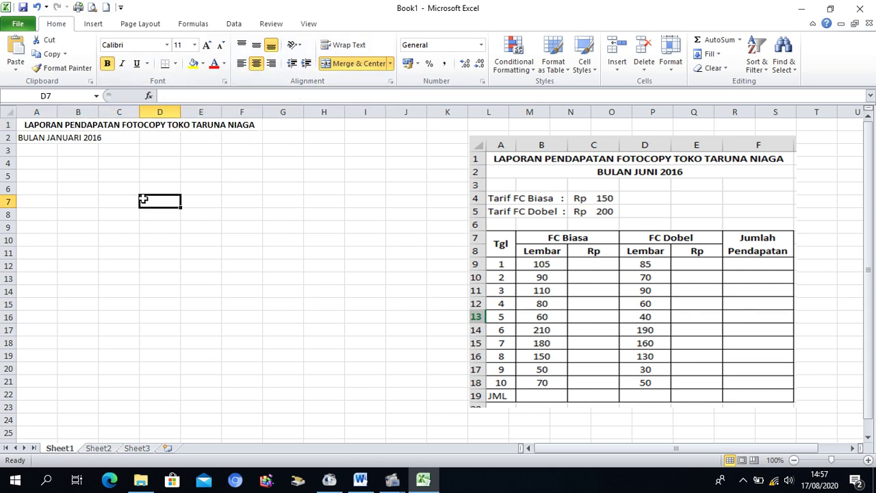
- Merge and center the period line across A2:F2 and make it bold
{"action": "left_click", "coordinate": [98, 127]}
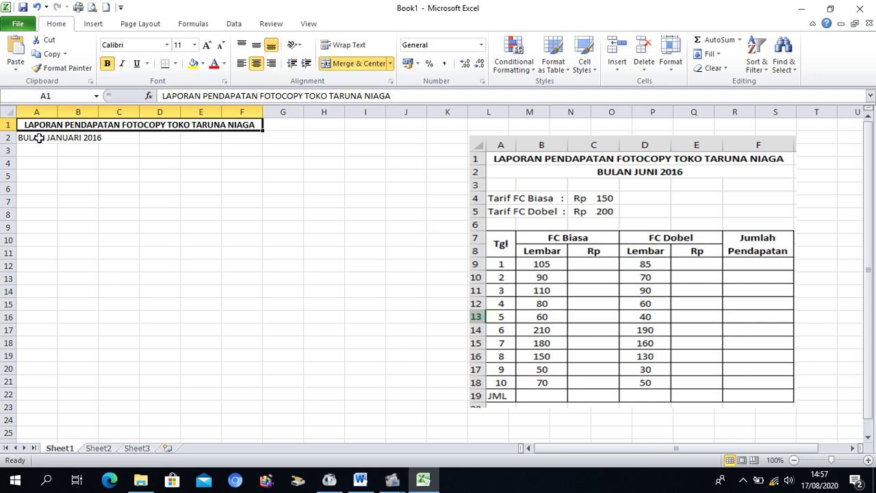
{"action": "left_click_drag", "start_coordinate": [39, 138], "coordinate": [239, 136]}
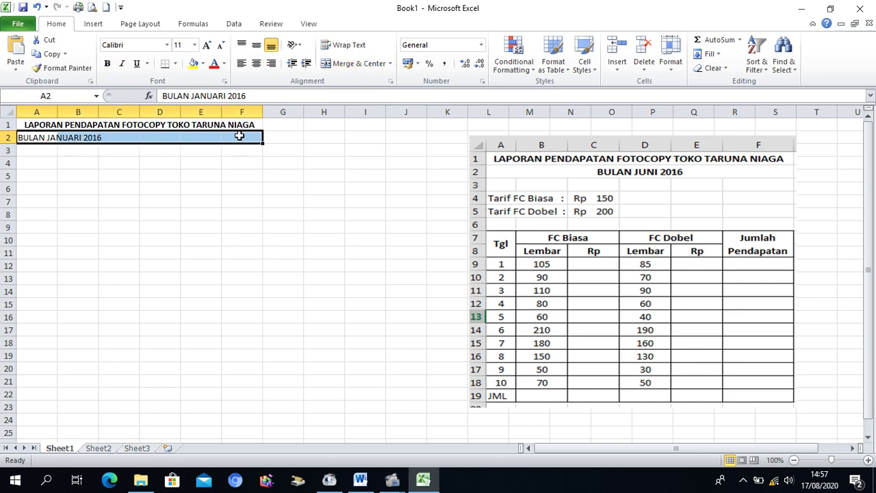
{"action": "left_click", "coordinate": [357, 63]}
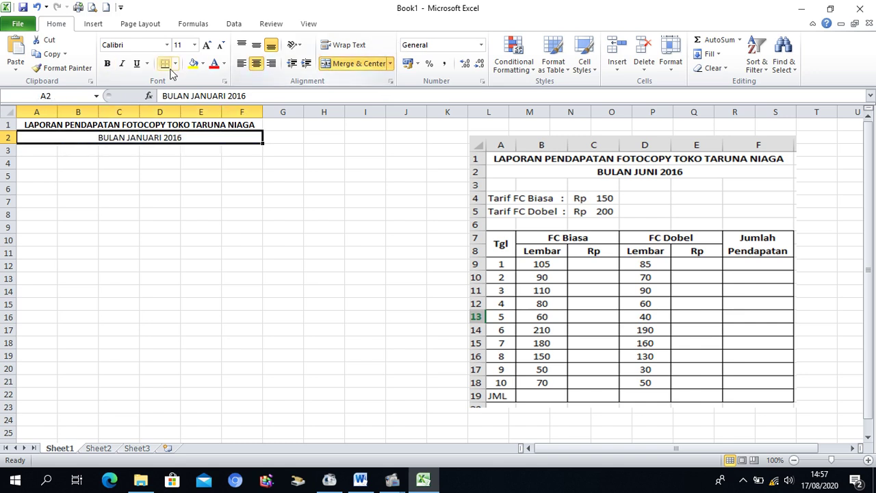
{"action": "left_click", "coordinate": [108, 63]}
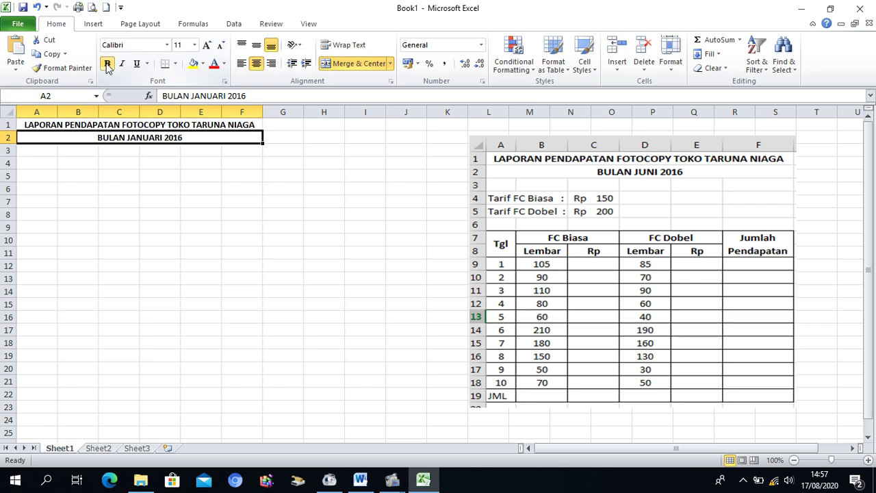
- Enter the tariff labels "Tarif FC Biasa :" in A4 and "Tarif FC Dobel :" in A5
{"action": "left_click", "coordinate": [41, 166]}
{"action": "type", "text": "Ta"}
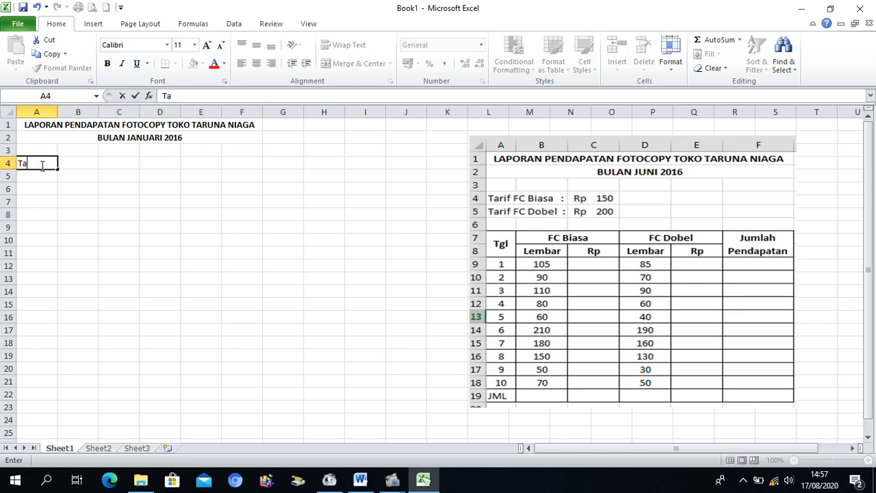
{"action": "type", "text": "rif FC Biasa  :"}
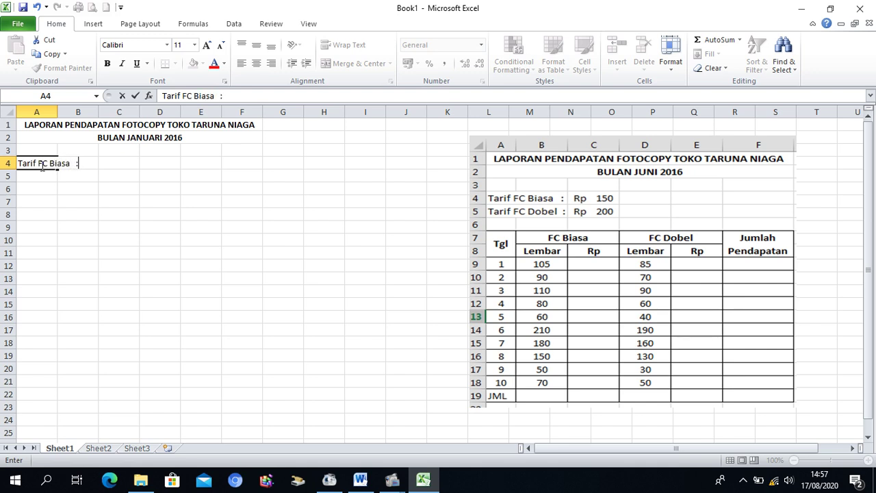
{"action": "key", "text": "Return"}
{"action": "type", "text": "Tarif F"}
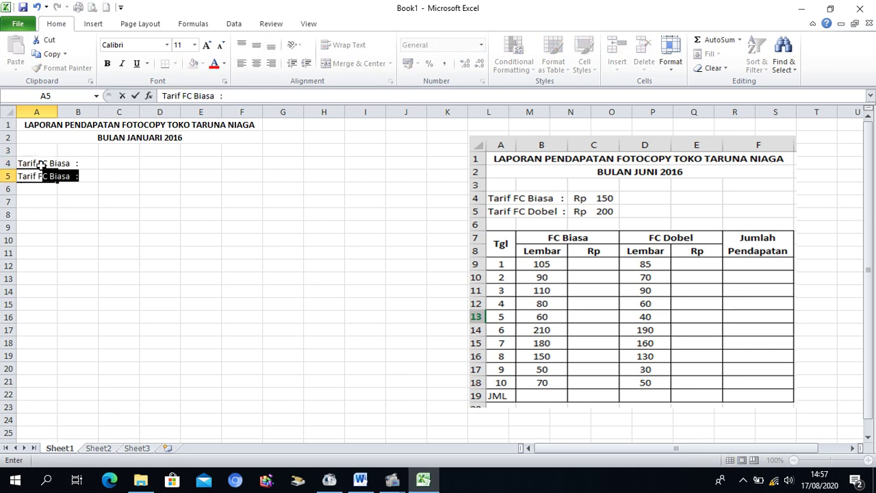
{"action": "type", "text": "C Dobel"}
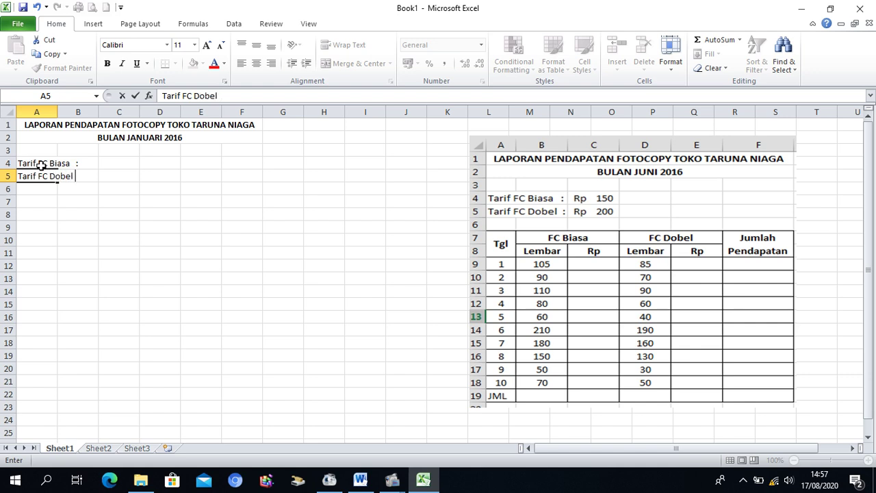
{"action": "type", "text": "  :"}
{"action": "left_click", "coordinate": [121, 166]}
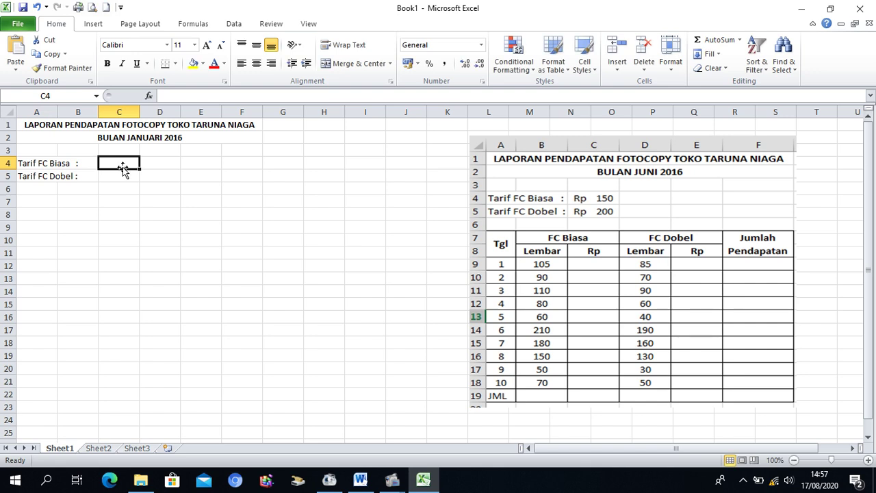
- Enter the tariff amounts 150 in C4 and 200 in C5 beside their labels
{"action": "type", "text": "150"}
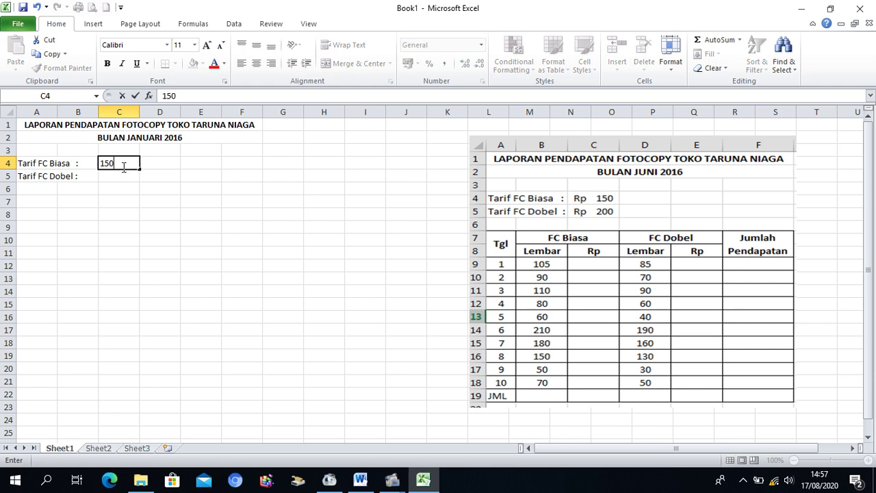
{"action": "key", "text": "Return"}
{"action": "type", "text": "200"}
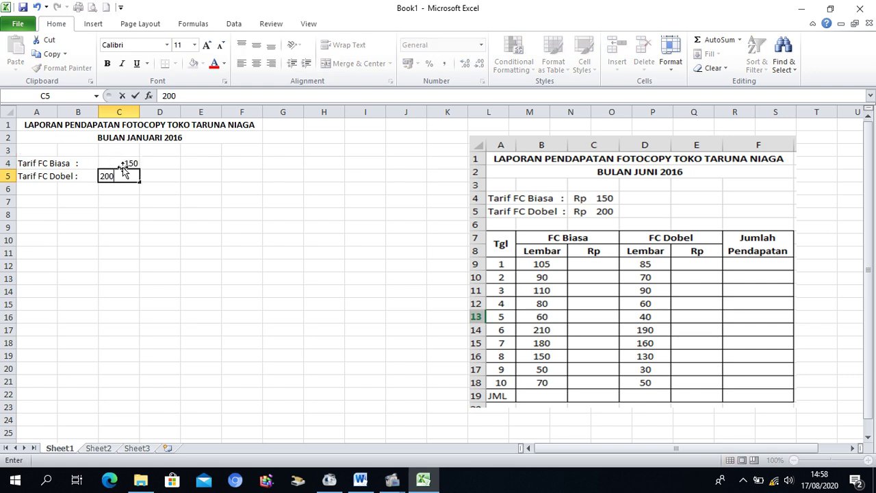
{"action": "key", "text": "Return"}
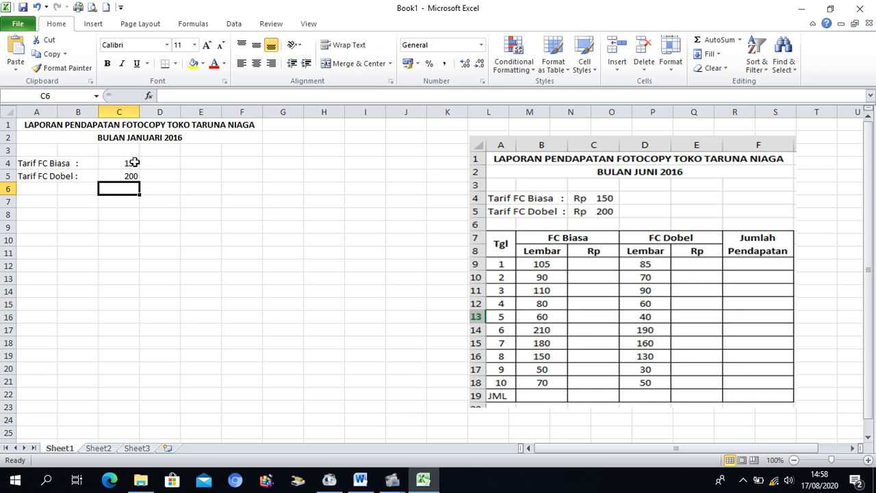
- Format the tariff amounts in C4:C5 as Accounting with the Rp currency symbol
{"action": "left_click_drag", "start_coordinate": [135, 162], "coordinate": [133, 176]}
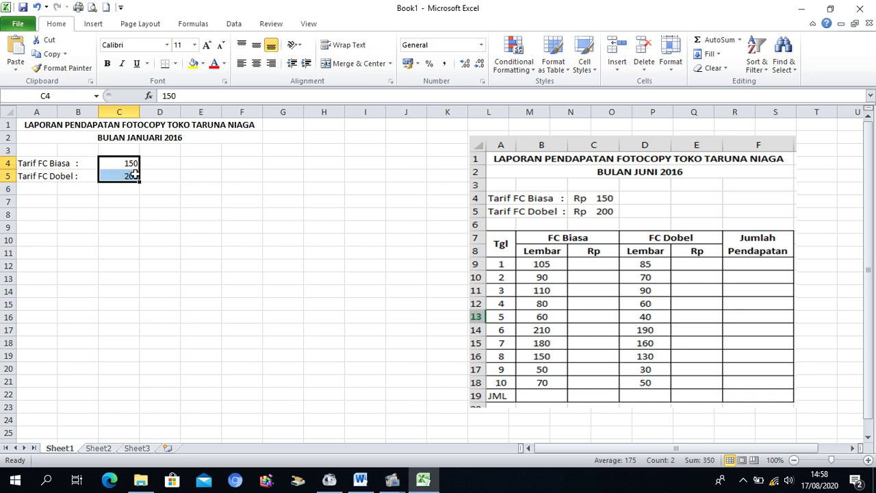
{"action": "left_click", "coordinate": [483, 83]}
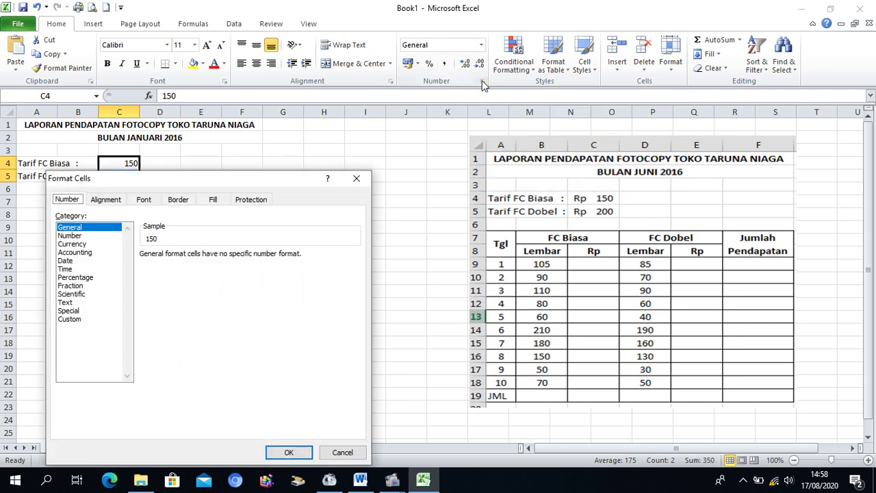
{"action": "left_click", "coordinate": [80, 253]}
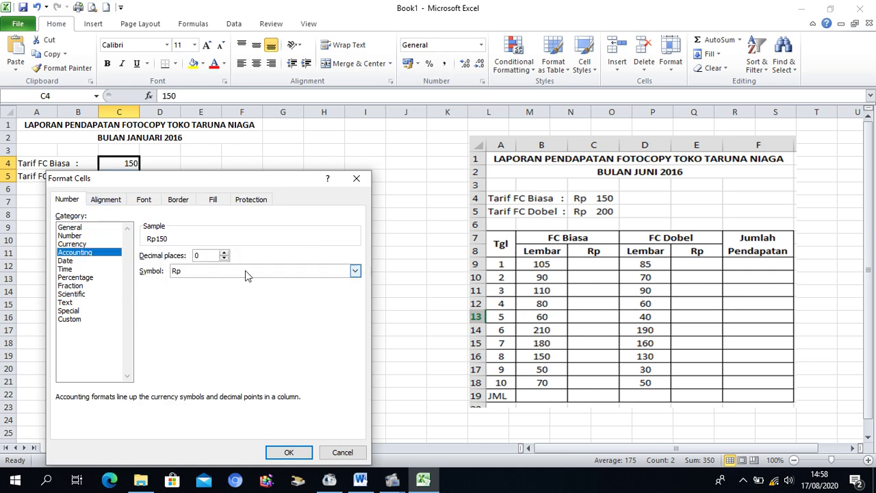
{"action": "left_click", "coordinate": [357, 273]}
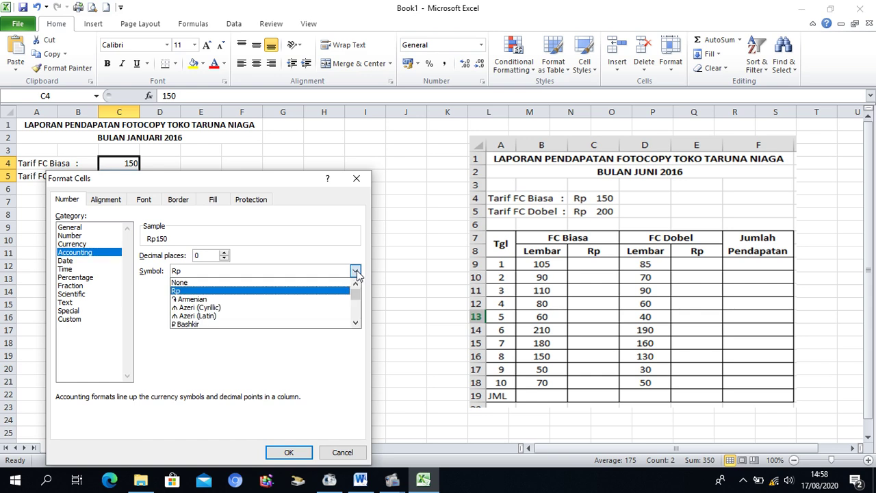
{"action": "left_click_drag", "start_coordinate": [358, 295], "coordinate": [357, 299]}
{"action": "left_click", "coordinate": [328, 292]}
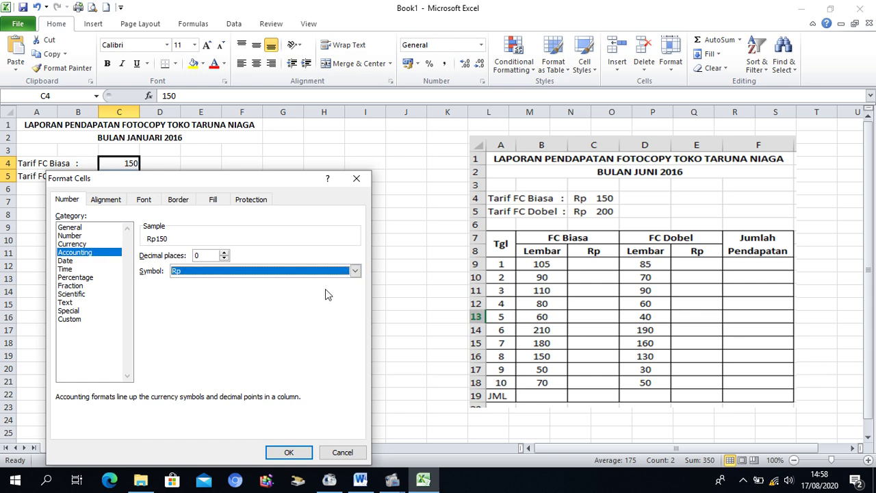
{"action": "left_click", "coordinate": [288, 455]}
{"action": "left_click", "coordinate": [194, 259]}
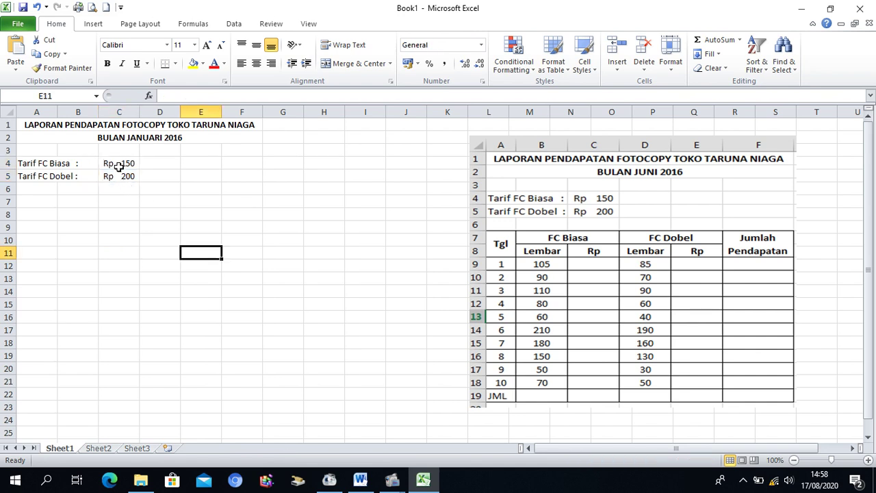
- Enter the table headings "Tgl" in A7, "FC Biasa" in B7, "Lembar" in B8 and "Rp" in C8
{"action": "left_click", "coordinate": [42, 201]}
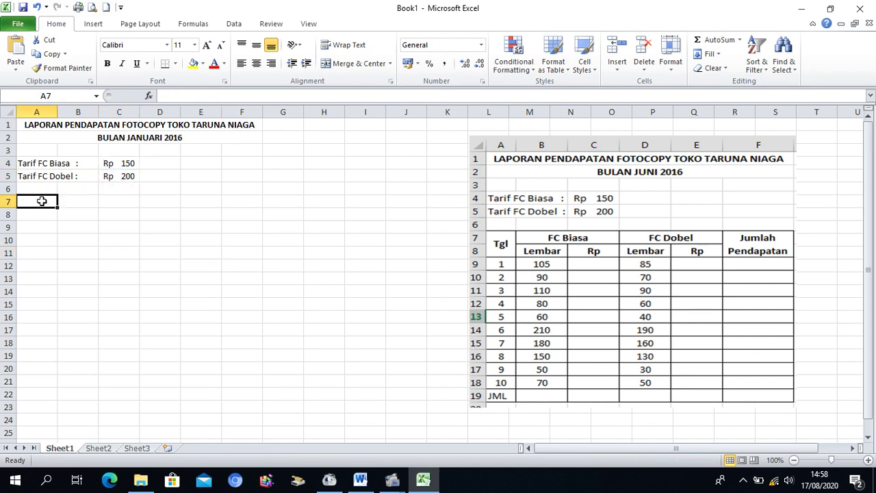
{"action": "type", "text": "Tgl"}
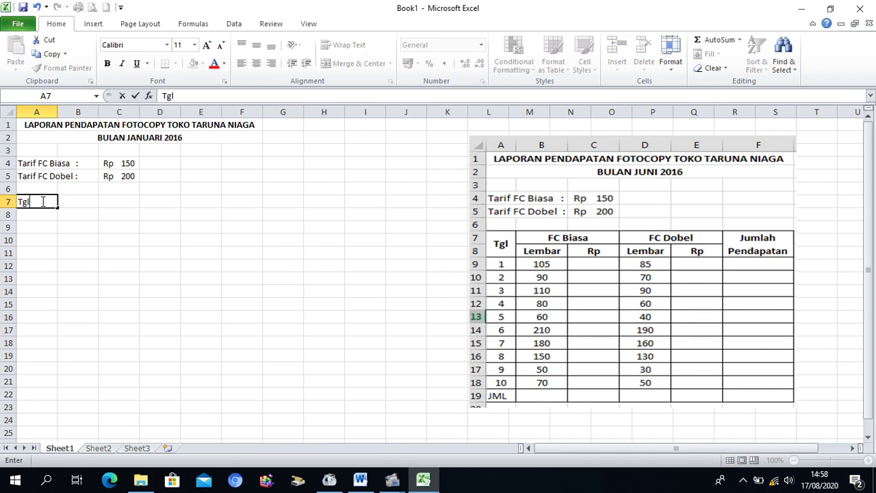
{"action": "key", "text": "Tab"}
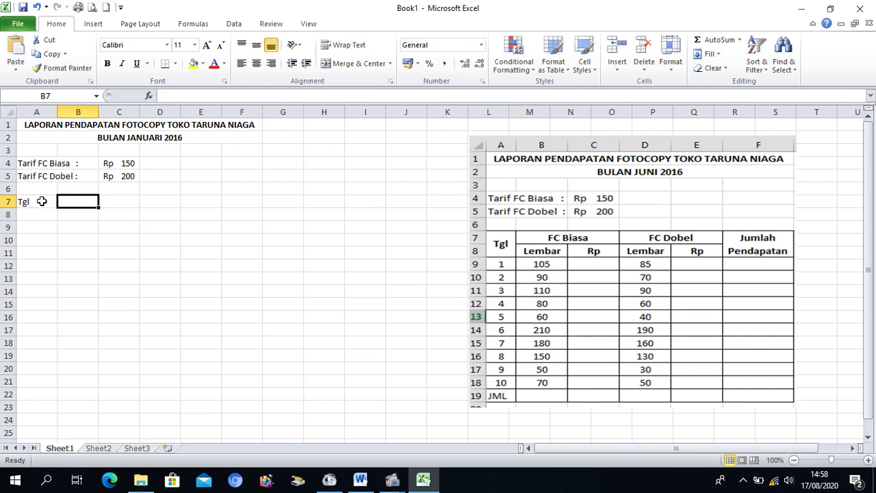
{"action": "type", "text": "FC Biasa"}
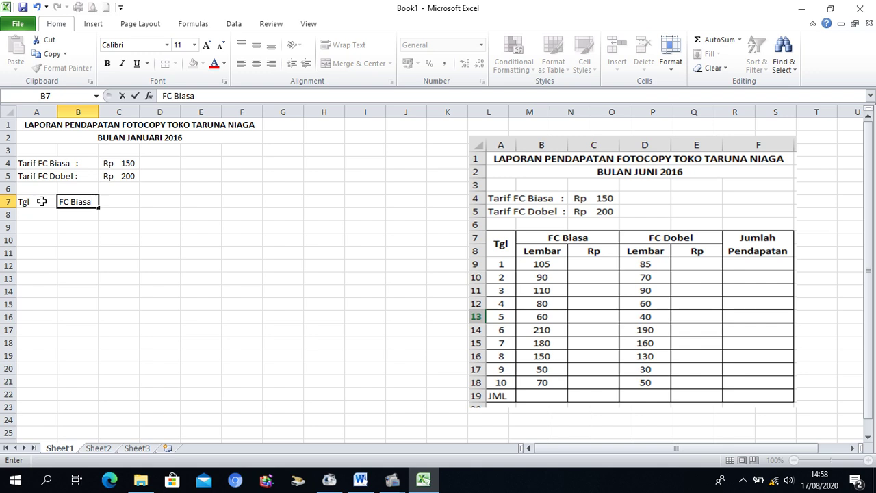
{"action": "key", "text": "Return"}
{"action": "type", "text": "Lembar"}
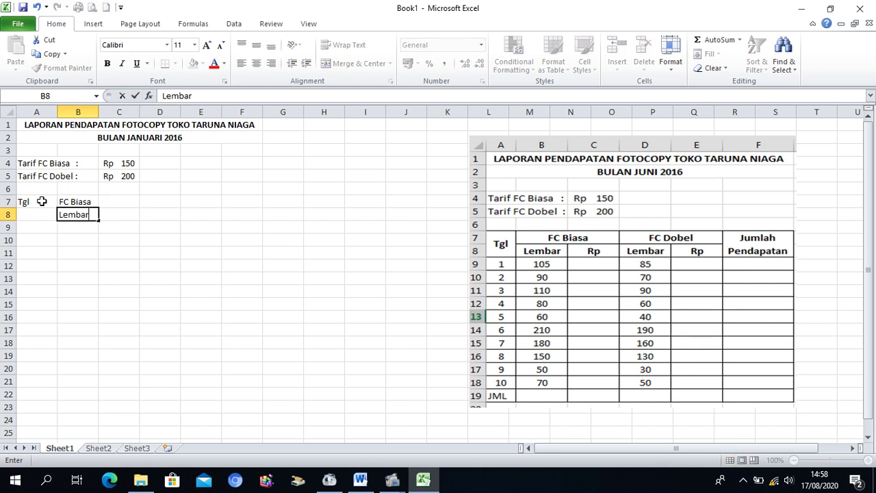
{"action": "key", "text": "Tab"}
{"action": "type", "text": "Rp"}
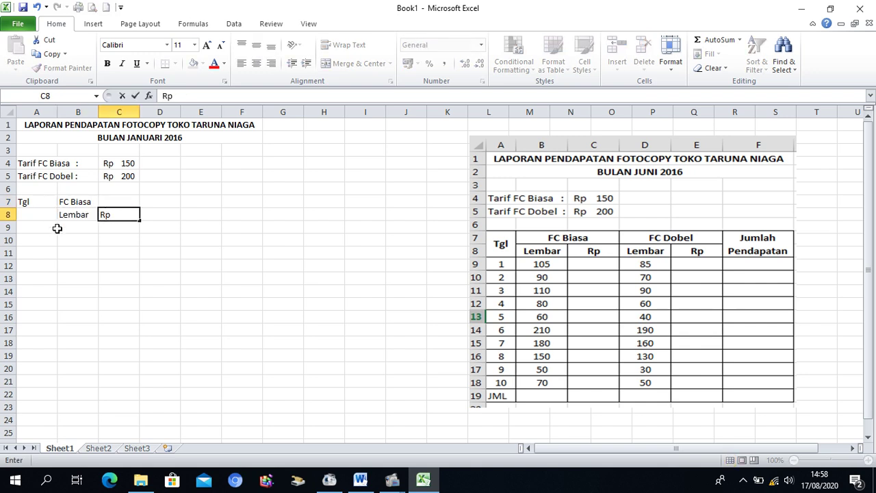
{"action": "left_click", "coordinate": [74, 250]}
- Merge and center the "Tgl" heading across A7:A8 and align it vertically to the middle
{"action": "left_click_drag", "start_coordinate": [42, 201], "coordinate": [45, 222]}
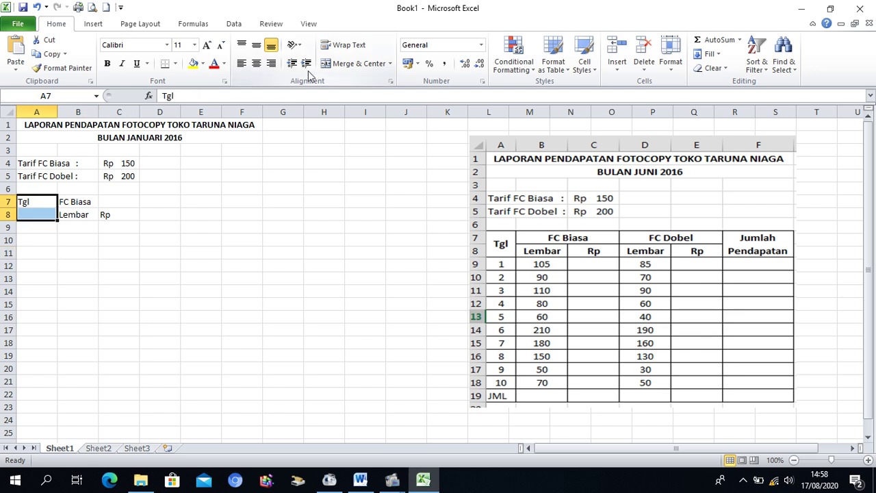
{"action": "left_click", "coordinate": [335, 63]}
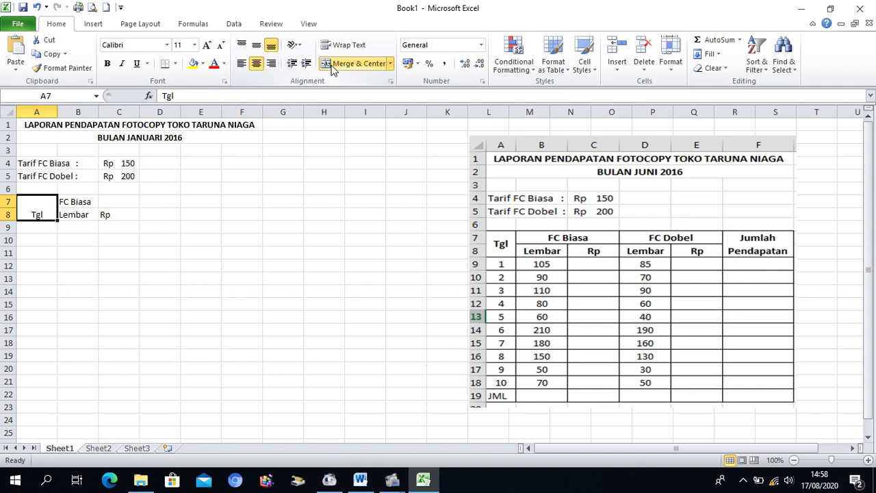
{"action": "left_click", "coordinate": [255, 47]}
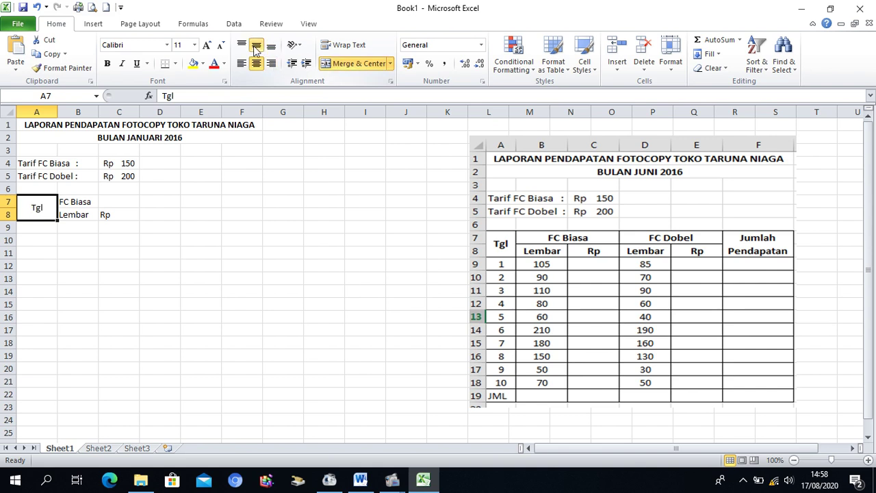
- Merge and center the "FC Biasa" heading across B7:C7
{"action": "left_click", "coordinate": [74, 201]}
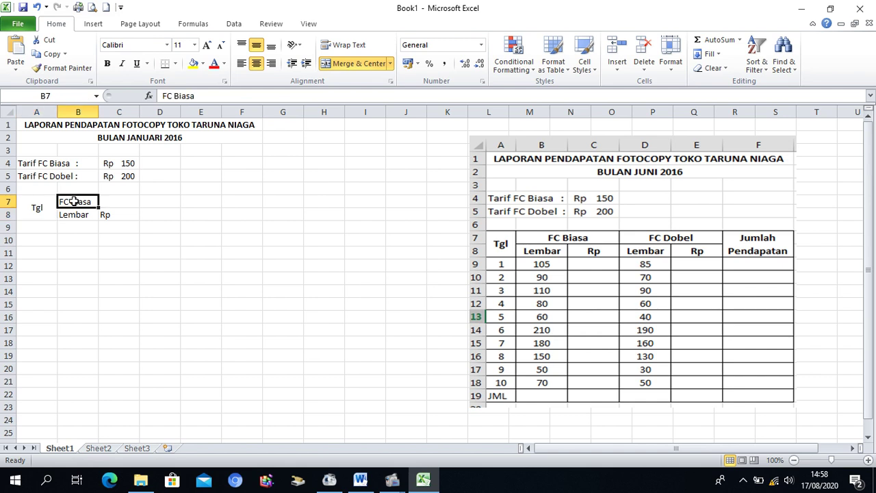
{"action": "left_click_drag", "start_coordinate": [74, 202], "coordinate": [122, 202]}
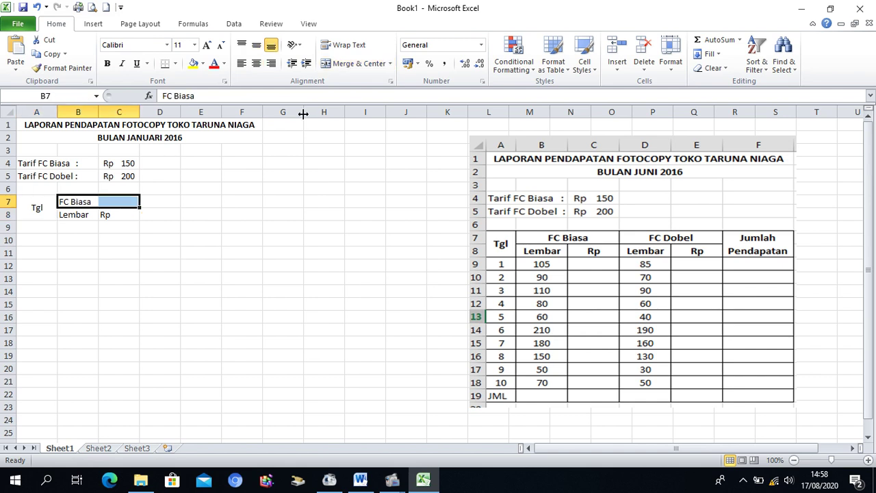
{"action": "left_click", "coordinate": [332, 67]}
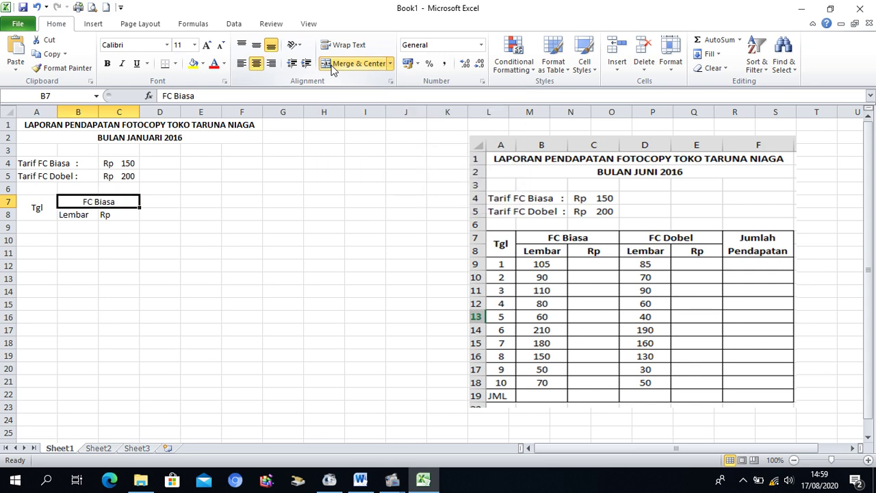
- Enter the heading "FC Dobel" in D7 and merge and center it across D7:E7
{"action": "left_click", "coordinate": [155, 201]}
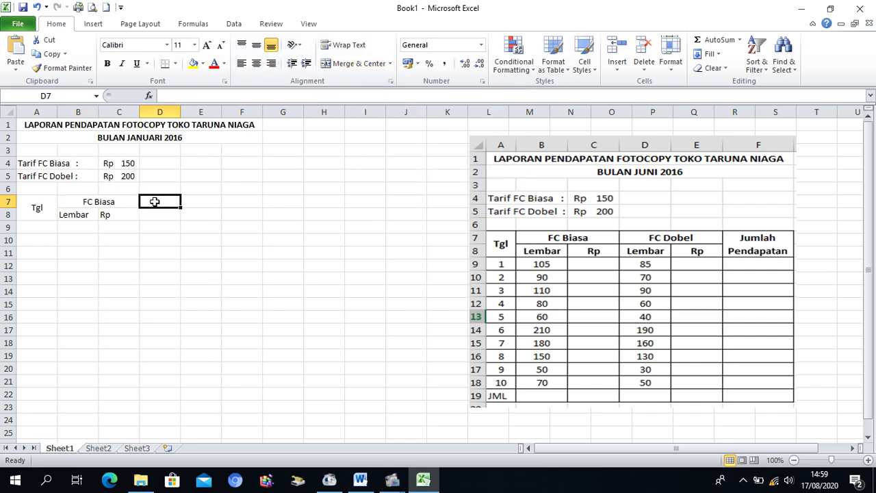
{"action": "type", "text": "FC D"}
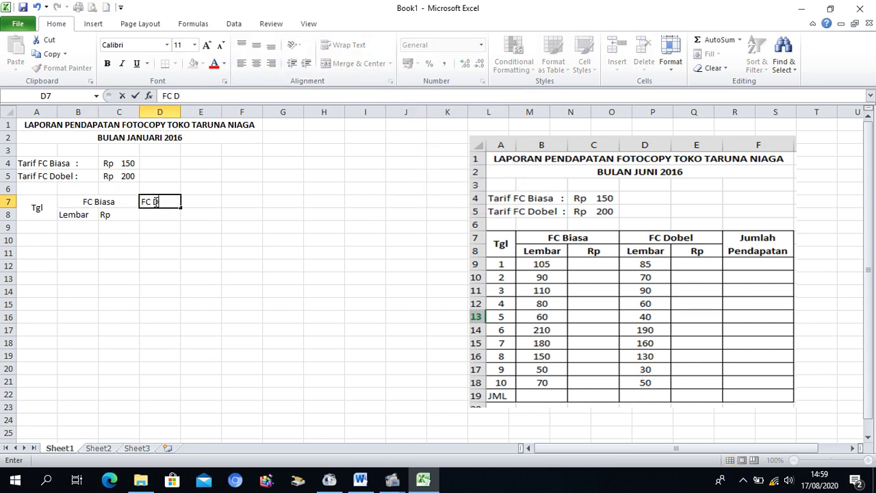
{"action": "type", "text": "obel"}
{"action": "left_click", "coordinate": [174, 251]}
{"action": "left_click_drag", "start_coordinate": [160, 202], "coordinate": [196, 201]}
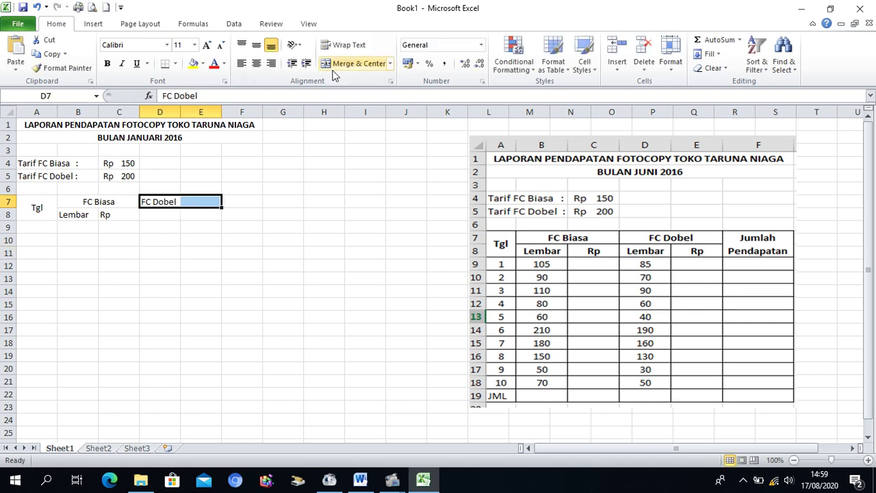
{"action": "left_click", "coordinate": [354, 63]}
{"action": "left_click_drag", "start_coordinate": [89, 215], "coordinate": [106, 215]}
{"action": "key", "text": "ctrl+c"}
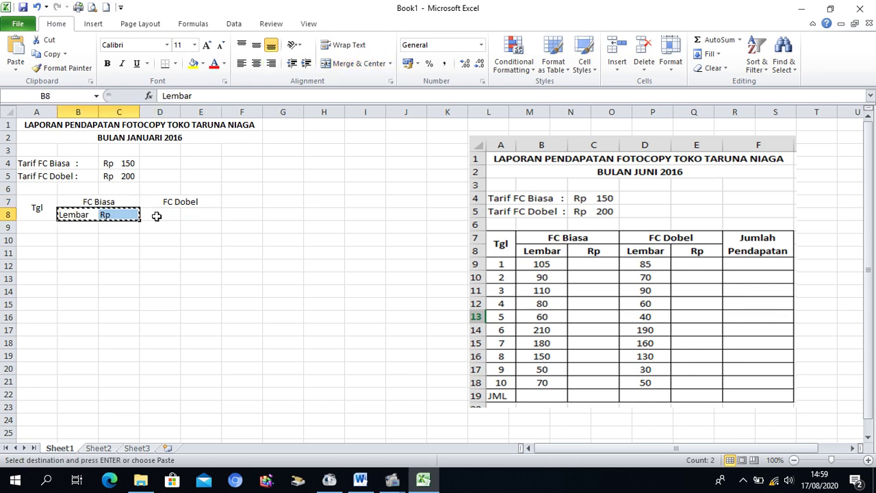
{"action": "key", "text": "Escape"}
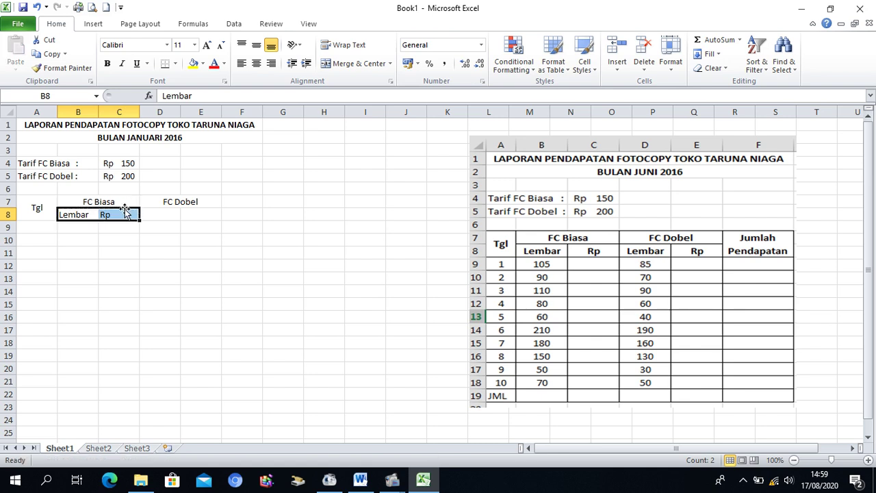
- Copy the "Lembar" and "Rp" subheadings from B8:C8 to D8:E8 under "FC Dobel"
{"action": "left_click_drag", "start_coordinate": [72, 215], "coordinate": [117, 215]}
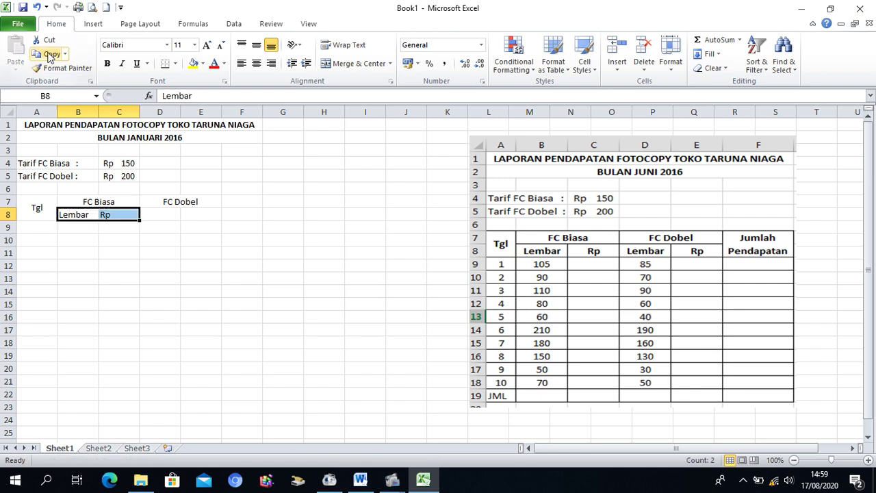
{"action": "left_click", "coordinate": [50, 54]}
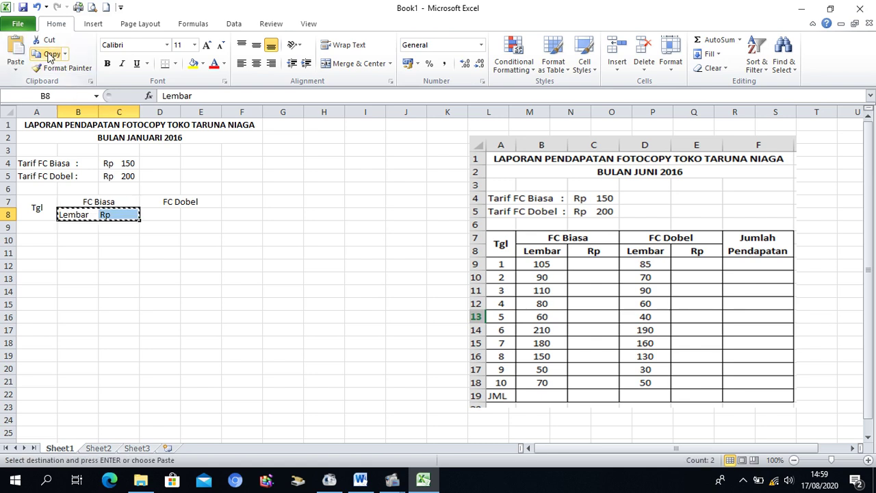
{"action": "left_click", "coordinate": [162, 216]}
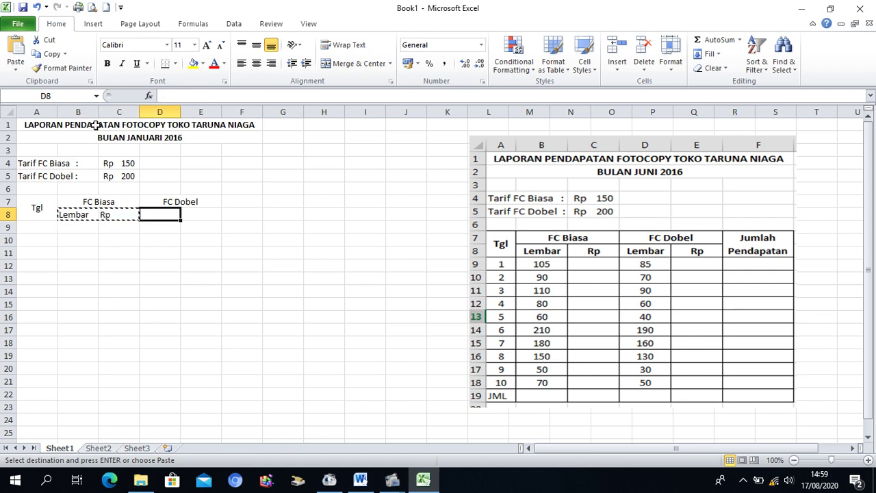
{"action": "left_click", "coordinate": [15, 64]}
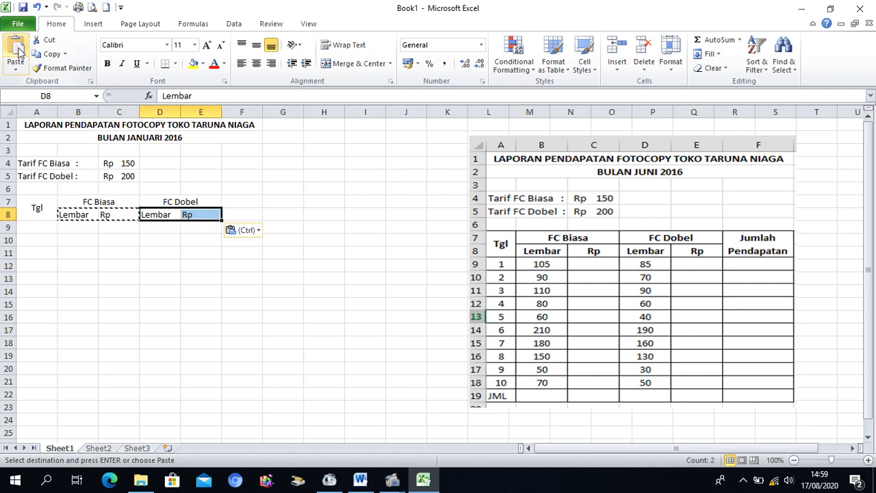
{"action": "left_click", "coordinate": [207, 271]}
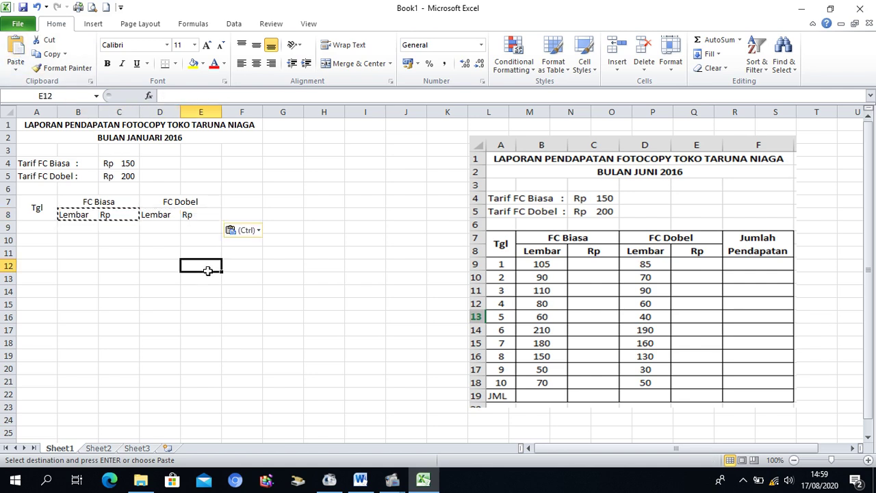
- Enter the heading "Jumlah Pendapatan" in F7 and widen column F
{"action": "left_click", "coordinate": [236, 202]}
{"action": "type", "text": "Ju"}
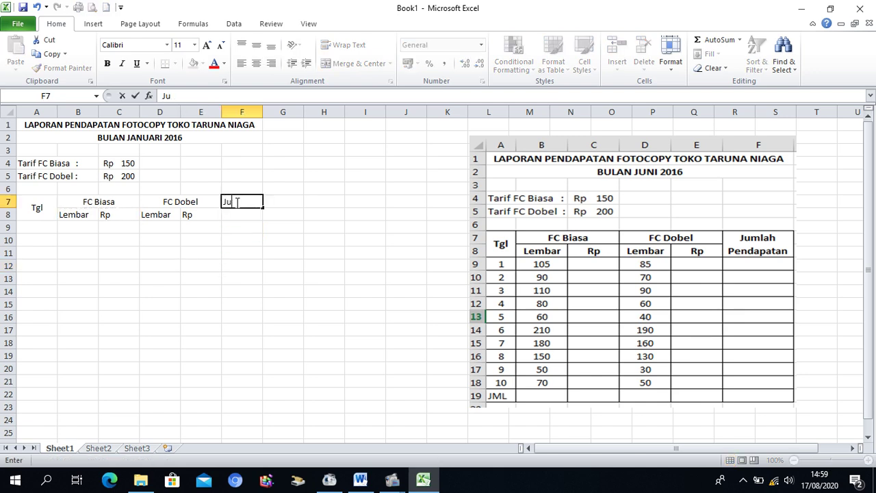
{"action": "type", "text": "mlah Pendapata"}
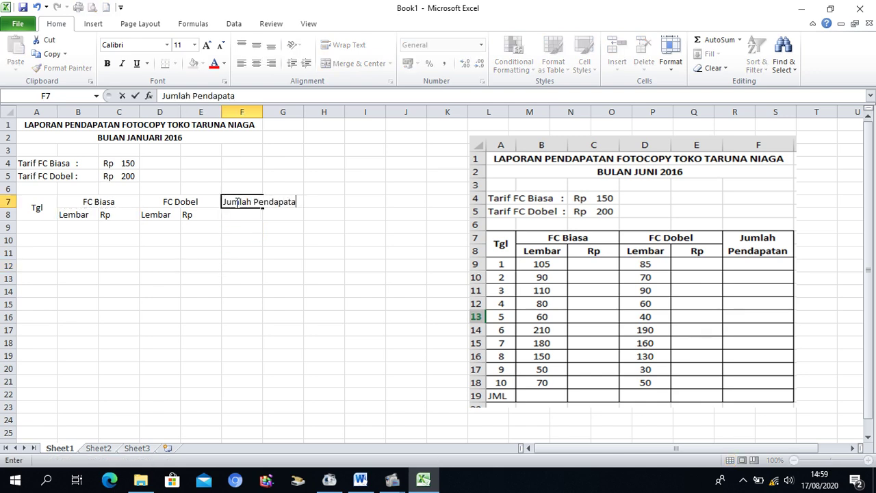
{"action": "type", "text": "n"}
{"action": "key", "text": "Return"}
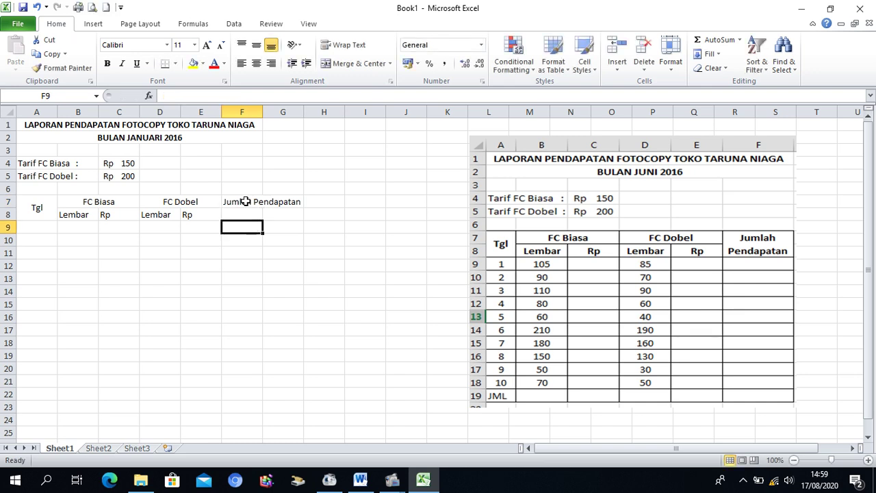
{"action": "left_click", "coordinate": [244, 201]}
{"action": "left_click_drag", "start_coordinate": [263, 113], "coordinate": [282, 117]}
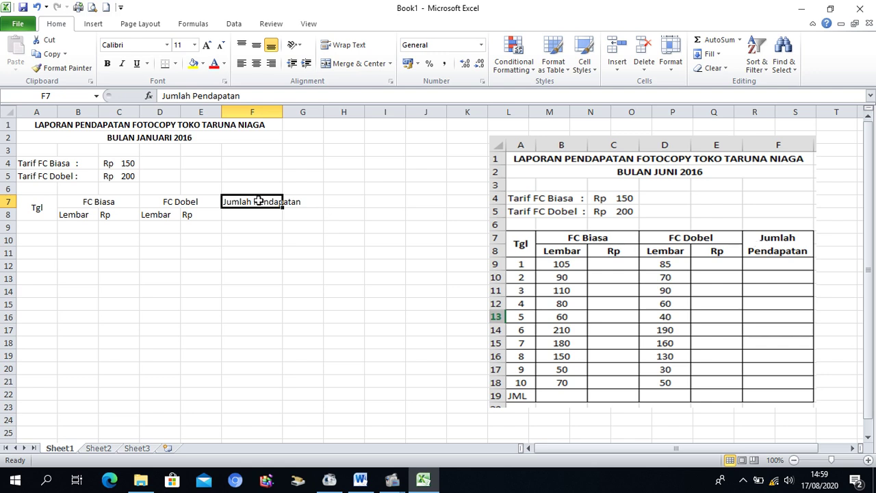
- Merge and center the "Jumlah Pendapatan" heading across F7:F8 and wrap its text
{"action": "left_click_drag", "start_coordinate": [259, 201], "coordinate": [259, 214]}
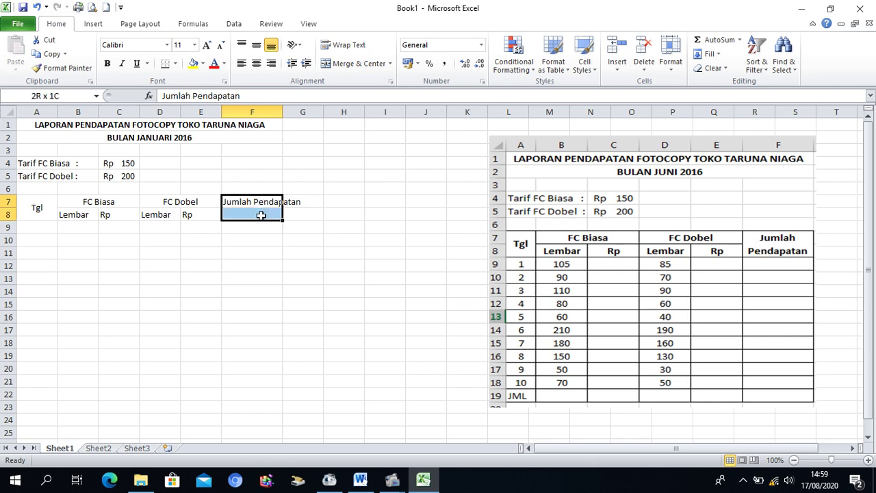
{"action": "left_click", "coordinate": [336, 66]}
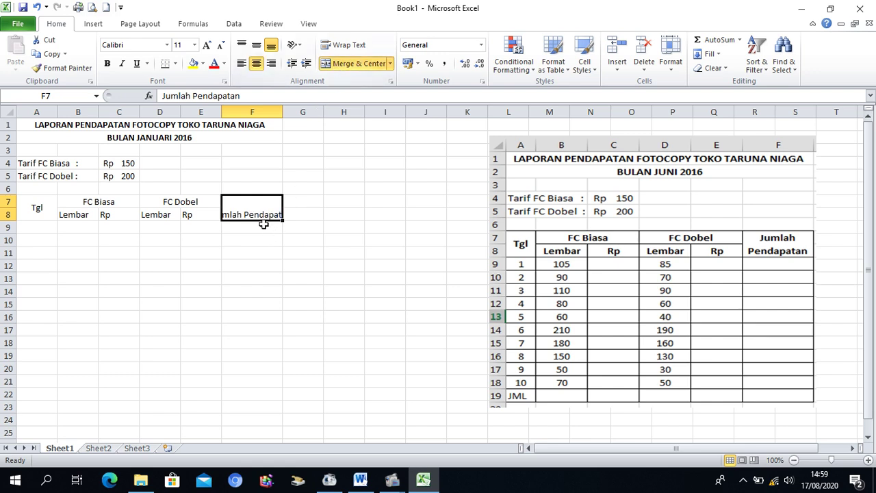
{"action": "left_click", "coordinate": [340, 47]}
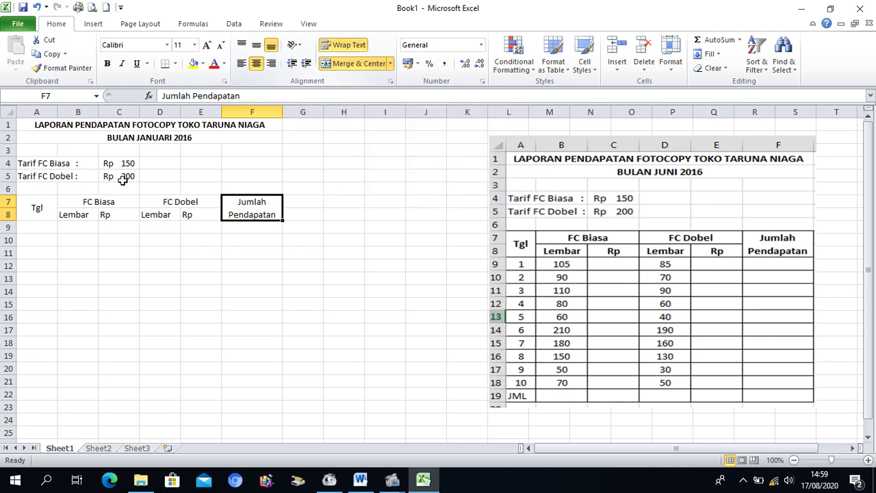
- Enter 1 and 2 in A9:A10 under "Tgl" and fill the number series down to 10 in A18
{"action": "left_click", "coordinate": [43, 224]}
{"action": "type", "text": "1"}
{"action": "key", "text": "Return"}
{"action": "type", "text": "2"}
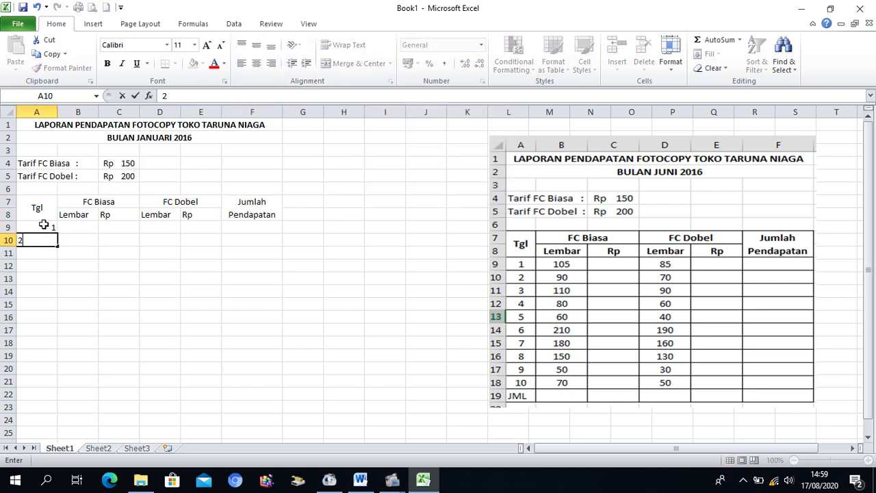
{"action": "key", "text": "Return"}
{"action": "left_click_drag", "start_coordinate": [43, 223], "coordinate": [43, 238]}
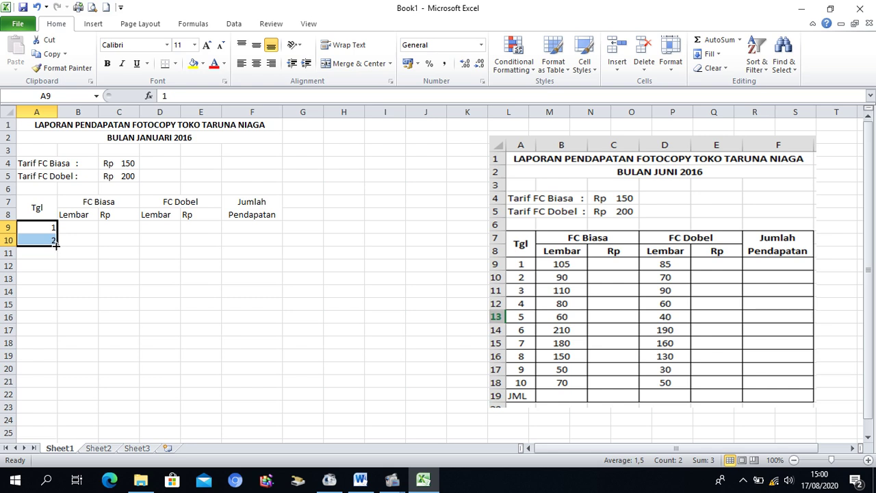
{"action": "left_click_drag", "start_coordinate": [59, 248], "coordinate": [52, 350]}
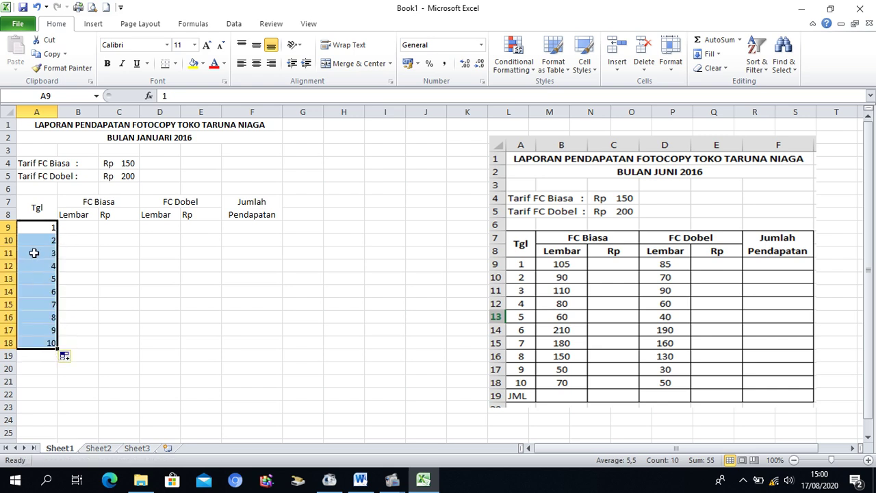
- Enter the total row label "JUMLAH" in A19
{"action": "left_click", "coordinate": [42, 358]}
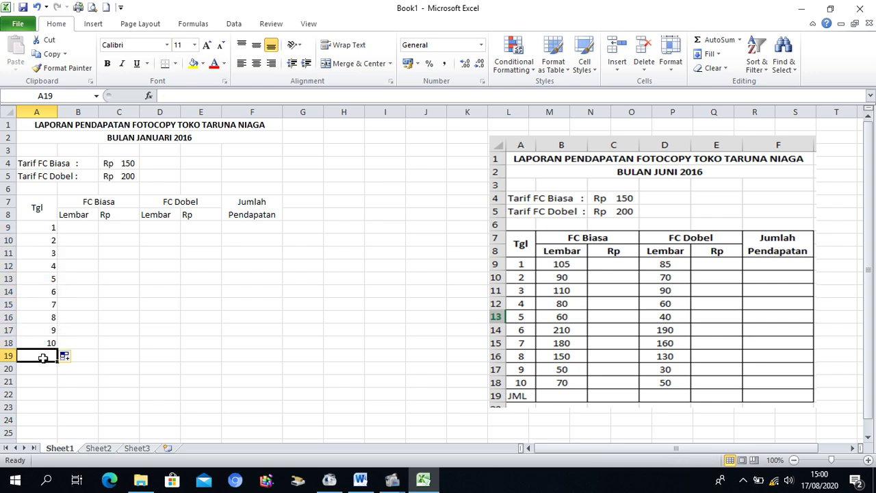
{"action": "type", "text": "JUMLAH"}
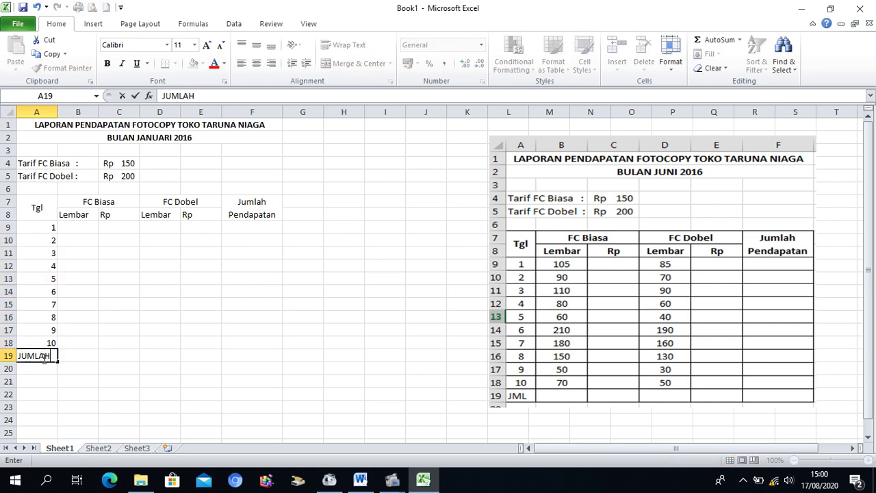
{"action": "left_click", "coordinate": [132, 338]}
- Apply all borders to the table range A7:F19
{"action": "left_click", "coordinate": [33, 206]}
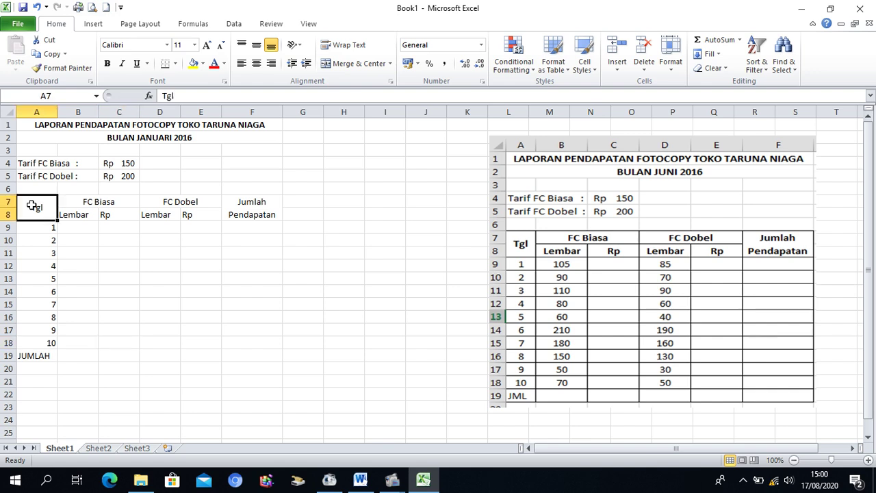
{"action": "left_click_drag", "start_coordinate": [32, 206], "coordinate": [275, 356]}
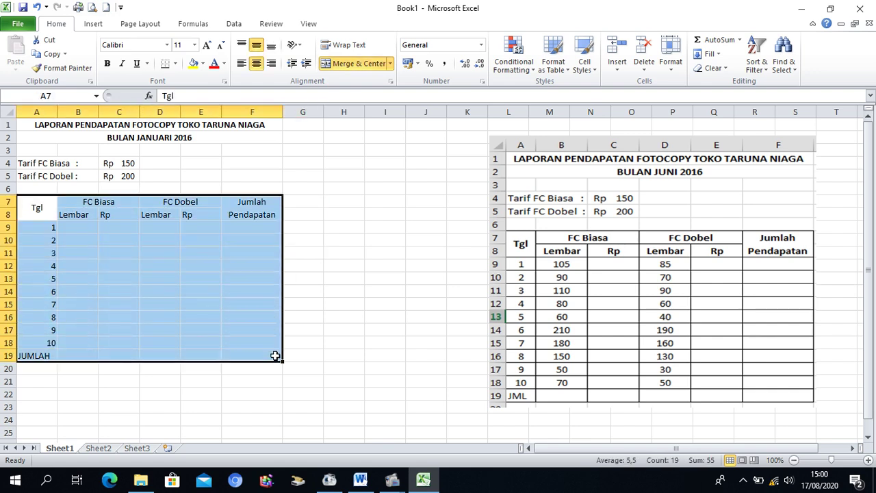
{"action": "left_click", "coordinate": [176, 68]}
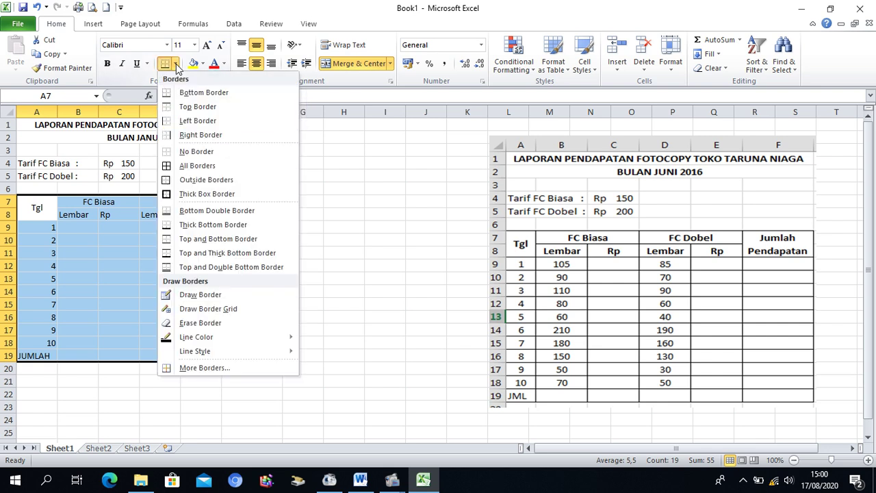
{"action": "left_click", "coordinate": [179, 166]}
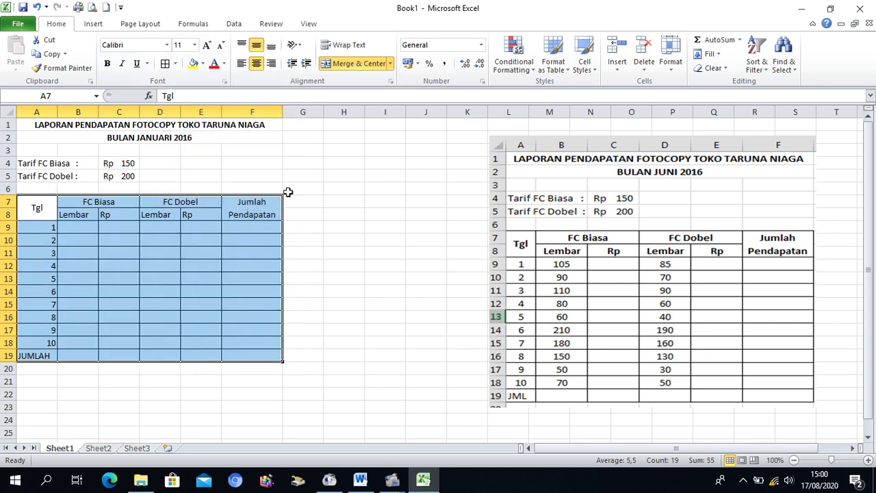
{"action": "left_click", "coordinate": [334, 215]}
- Make the table headings in A7:F8 bold
{"action": "left_click_drag", "start_coordinate": [27, 208], "coordinate": [242, 203]}
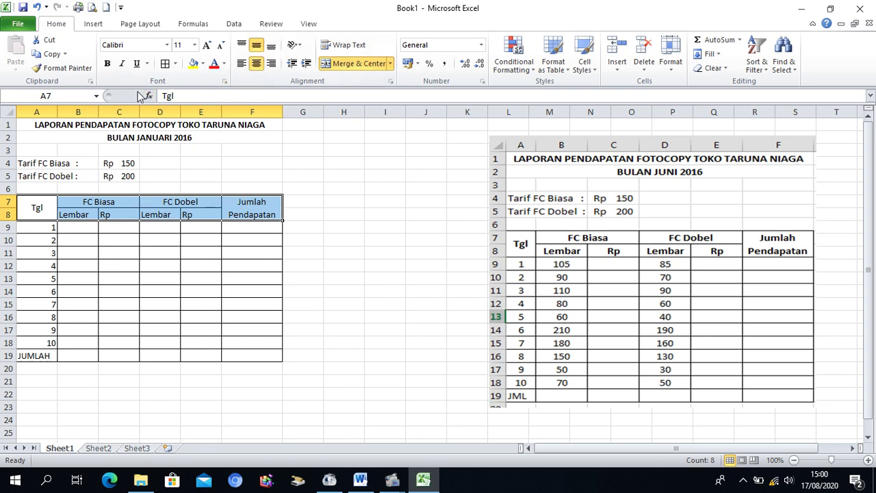
{"action": "left_click", "coordinate": [109, 64]}
{"action": "left_click", "coordinate": [370, 266]}
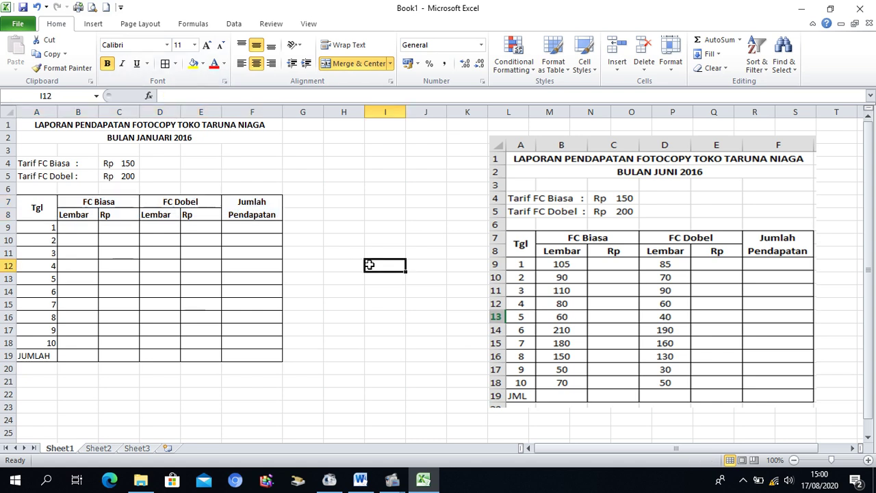
- Apply a double-line bottom border to the heading range A7:F8 through the Format Cells settings
{"action": "left_click", "coordinate": [39, 208]}
{"action": "left_click_drag", "start_coordinate": [91, 204], "coordinate": [252, 202]}
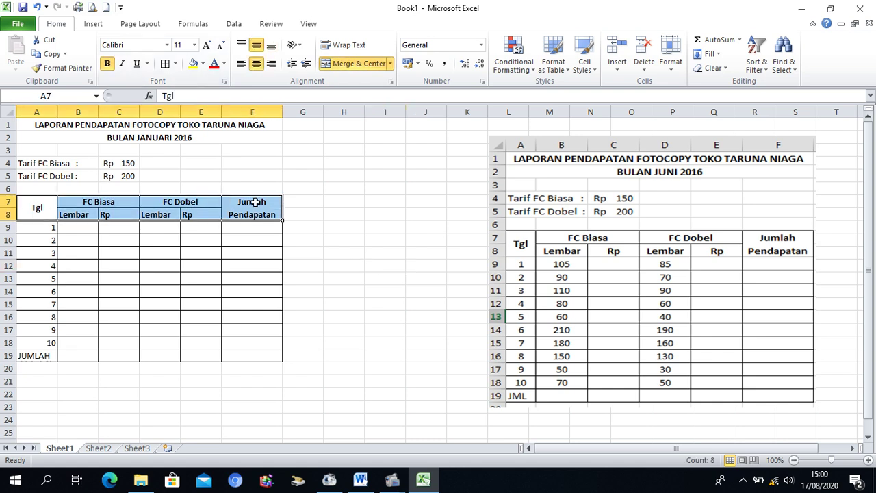
{"action": "left_click", "coordinate": [129, 275]}
{"action": "left_click_drag", "start_coordinate": [42, 208], "coordinate": [248, 208]}
{"action": "right_click", "coordinate": [248, 208]}
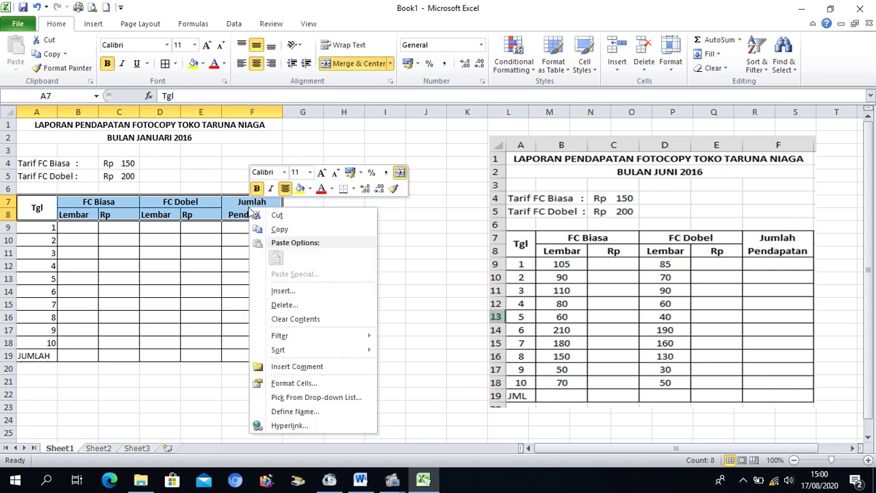
{"action": "left_click", "coordinate": [313, 390]}
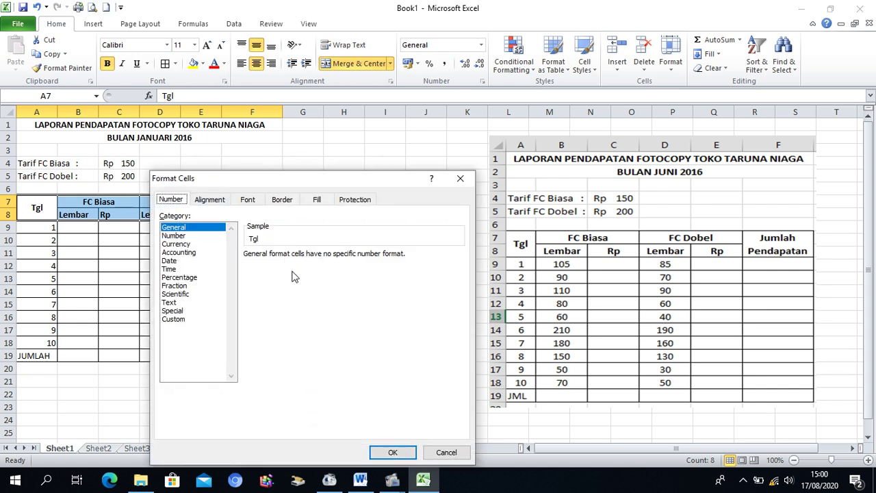
{"action": "left_click", "coordinate": [282, 202]}
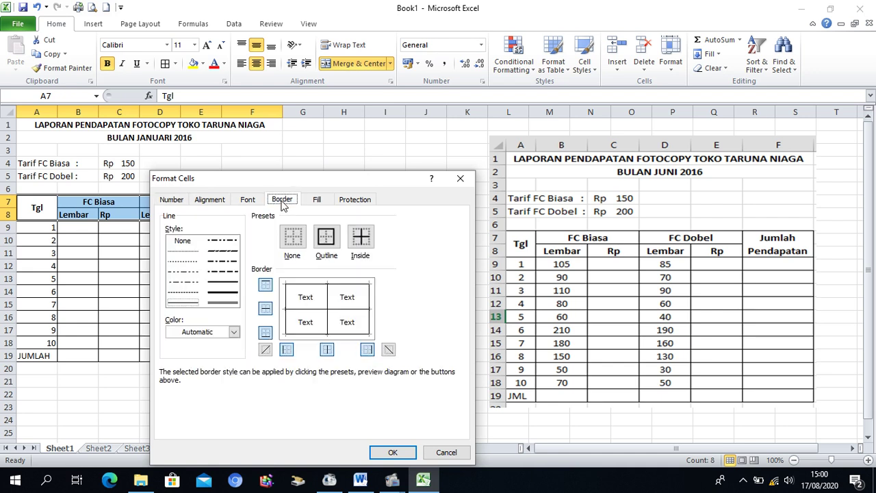
{"action": "left_click", "coordinate": [223, 303]}
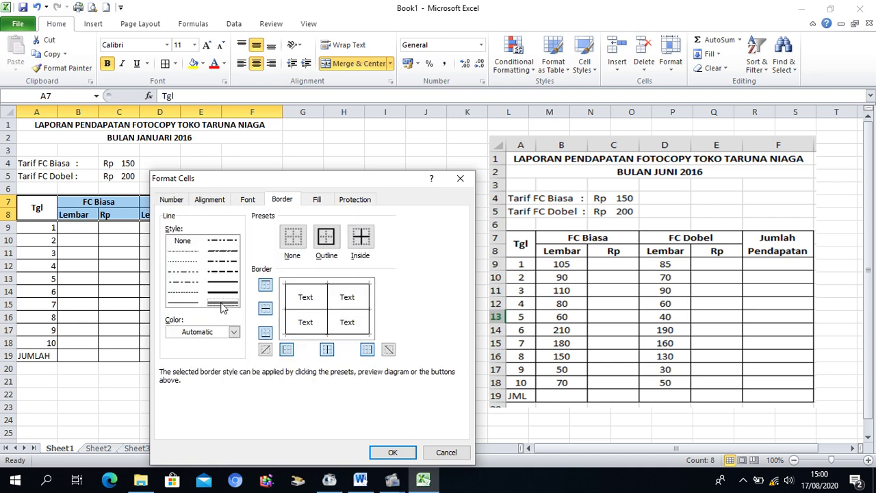
{"action": "left_click", "coordinate": [310, 333]}
{"action": "left_click", "coordinate": [391, 453]}
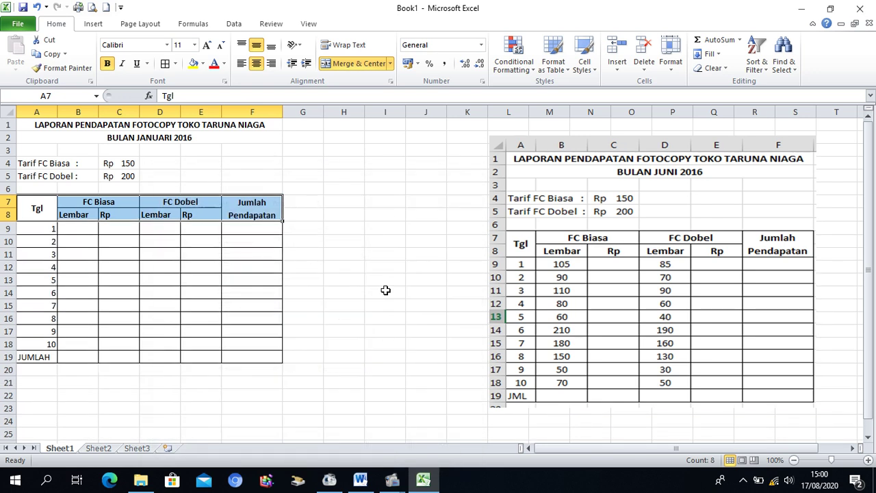
{"action": "left_click", "coordinate": [393, 240]}
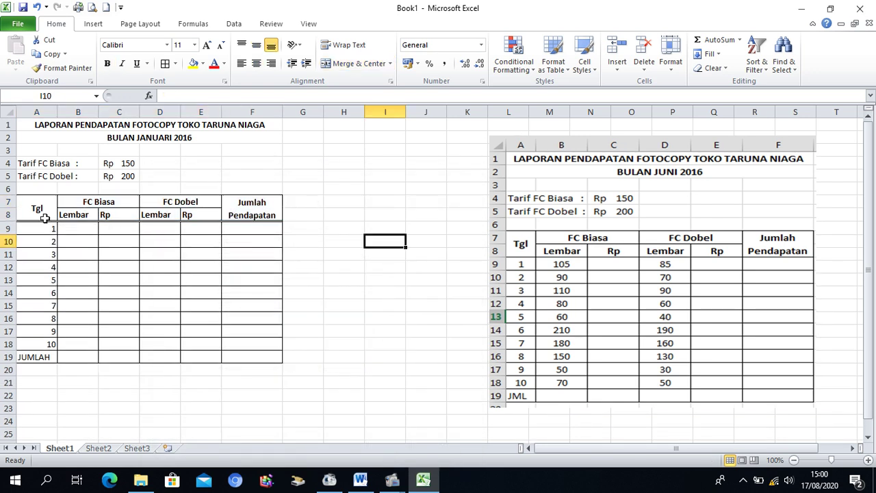
- Fill the heading range A7:F8 with the standard light green color
{"action": "left_click_drag", "start_coordinate": [36, 205], "coordinate": [257, 212]}
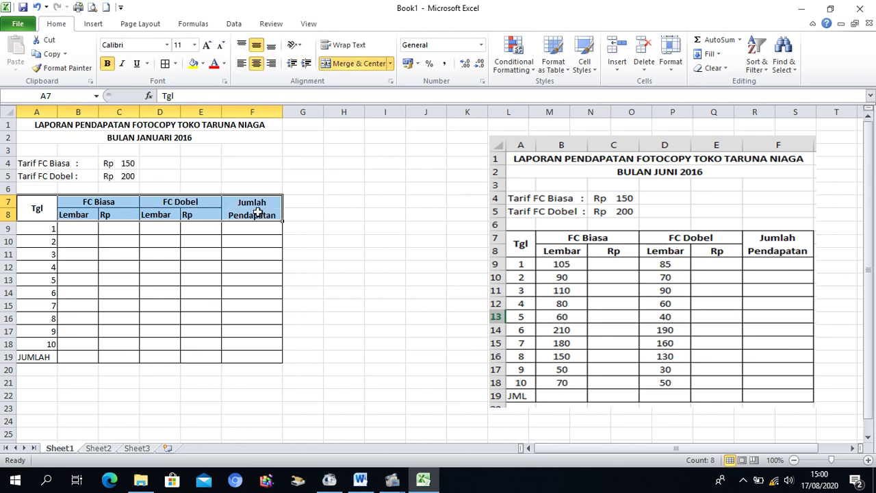
{"action": "left_click_drag", "start_coordinate": [43, 209], "coordinate": [252, 215]}
{"action": "left_click", "coordinate": [202, 63]}
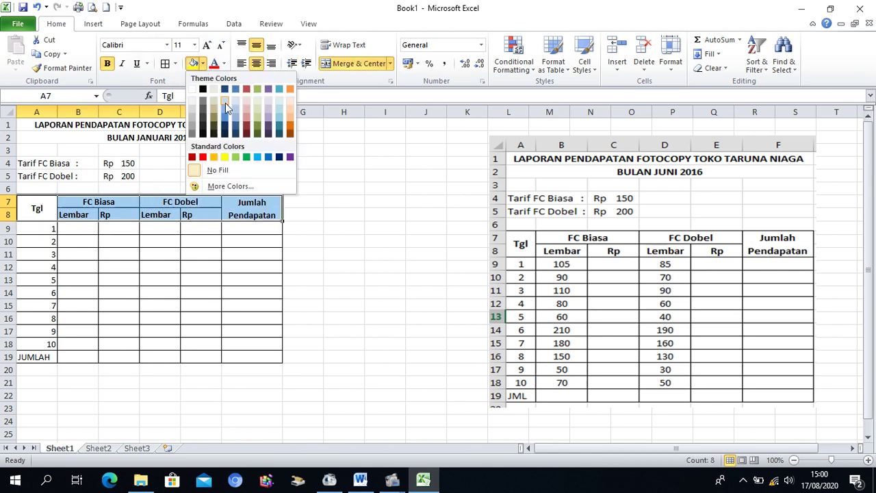
{"action": "left_click", "coordinate": [236, 159]}
{"action": "left_click", "coordinate": [385, 241]}
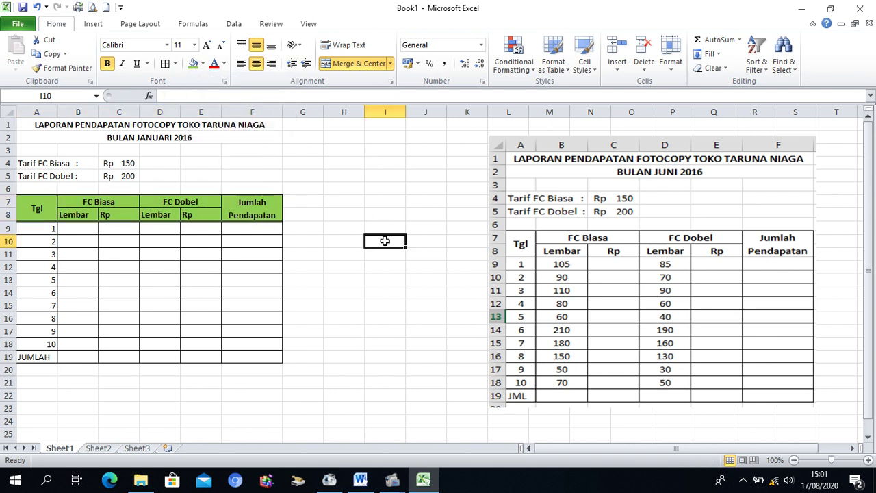
- Center the numbers in A9:A18 horizontally and vertically, and narrow column A to a width of about 7.43
{"action": "left_click_drag", "start_coordinate": [35, 229], "coordinate": [44, 342]}
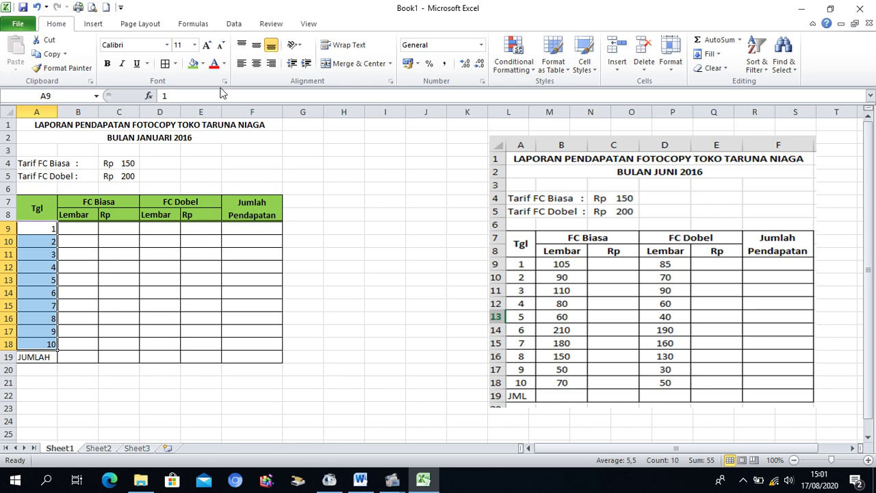
{"action": "left_click", "coordinate": [258, 63]}
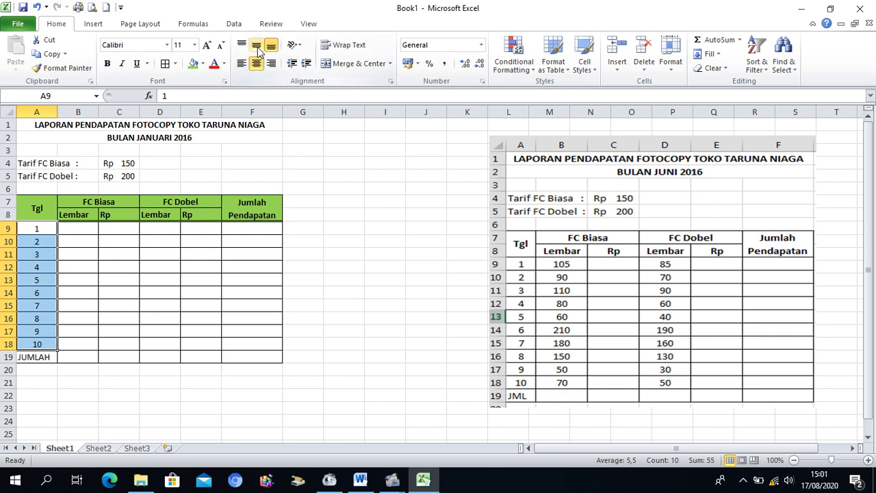
{"action": "left_click", "coordinate": [256, 45]}
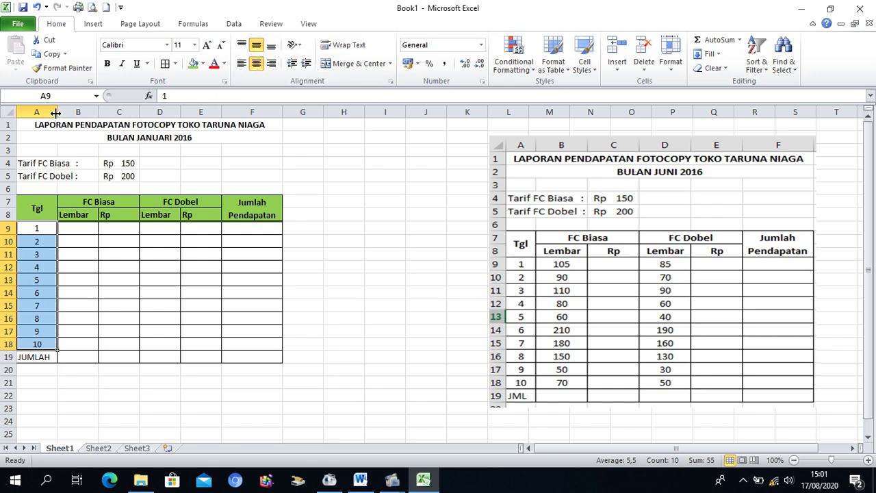
{"action": "left_click_drag", "start_coordinate": [58, 112], "coordinate": [50, 114]}
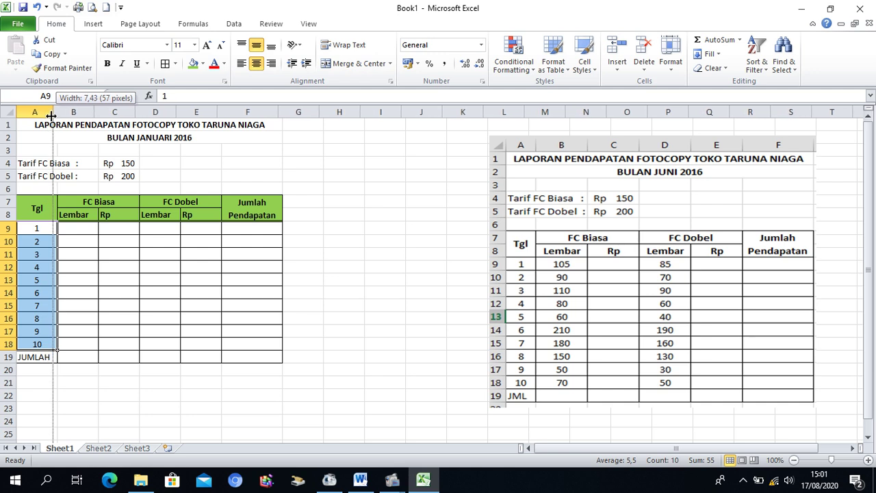
{"action": "left_click", "coordinate": [107, 418]}
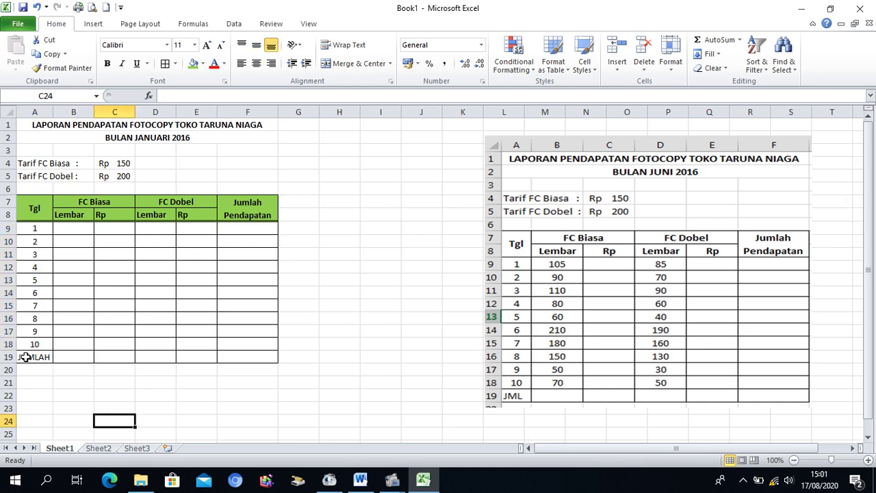
- Make the JUMLAH row A19:F19 bold and fill it with the same light green as the headings
{"action": "left_click_drag", "start_coordinate": [28, 357], "coordinate": [241, 359]}
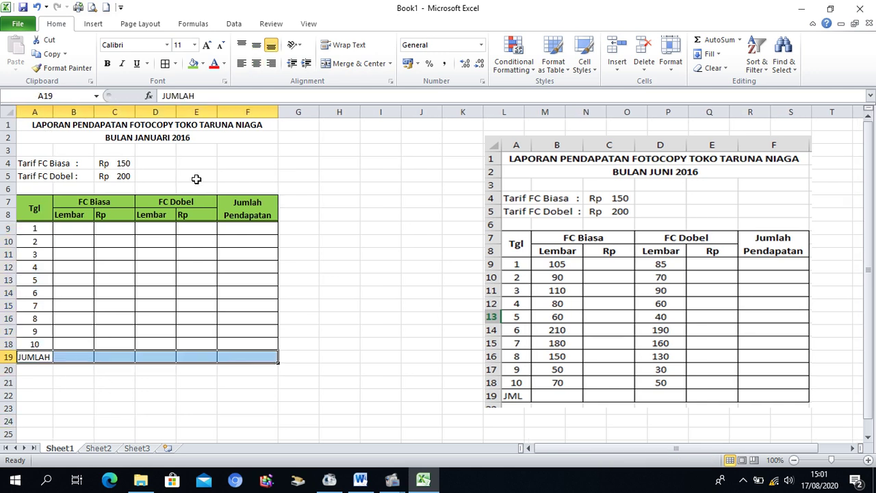
{"action": "left_click", "coordinate": [107, 63]}
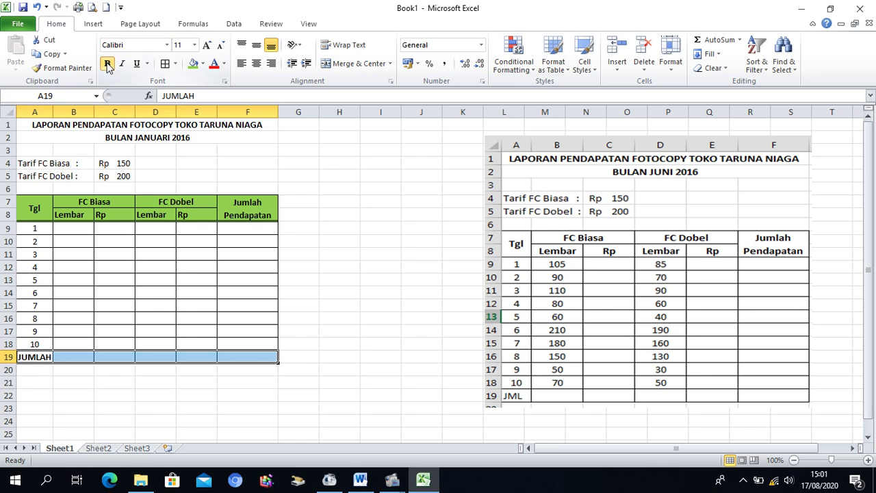
{"action": "left_click", "coordinate": [193, 63]}
{"action": "left_click", "coordinate": [376, 300]}
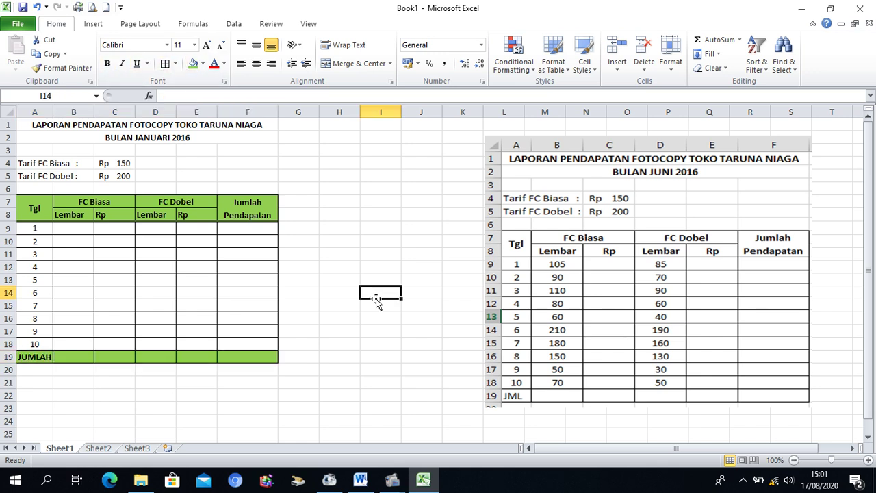
- Enter the FC Biasa sheet counts 105, 90, 110 and 80 for dates 1 to 4 in B9:B12
{"action": "left_click", "coordinate": [81, 232]}
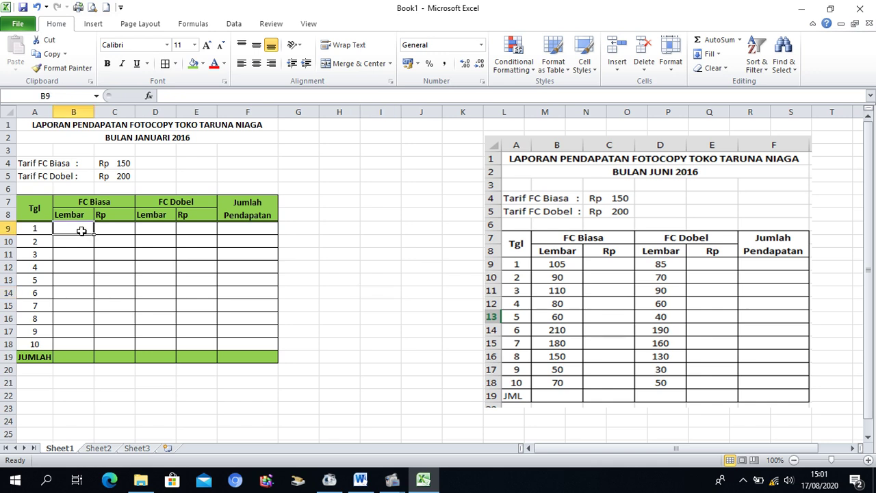
{"action": "type", "text": "10"}
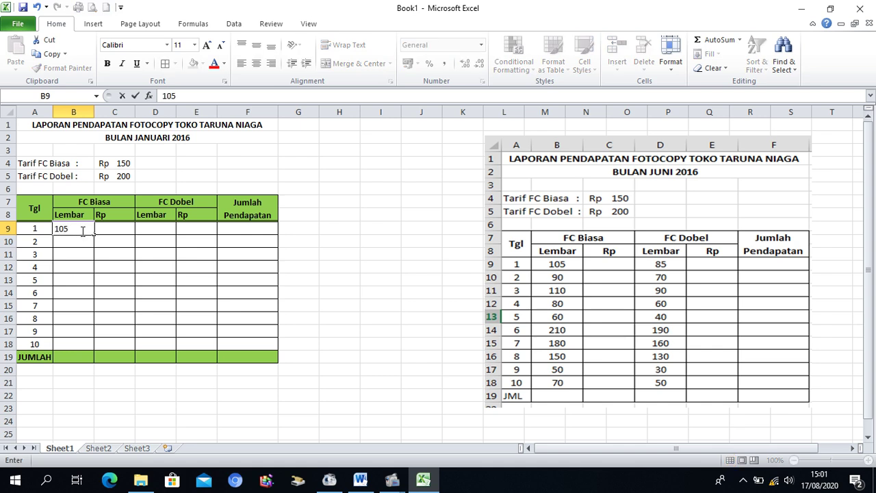
{"action": "type", "text": "5"}
{"action": "key", "text": "Return"}
{"action": "type", "text": "90"}
{"action": "key", "text": "Return"}
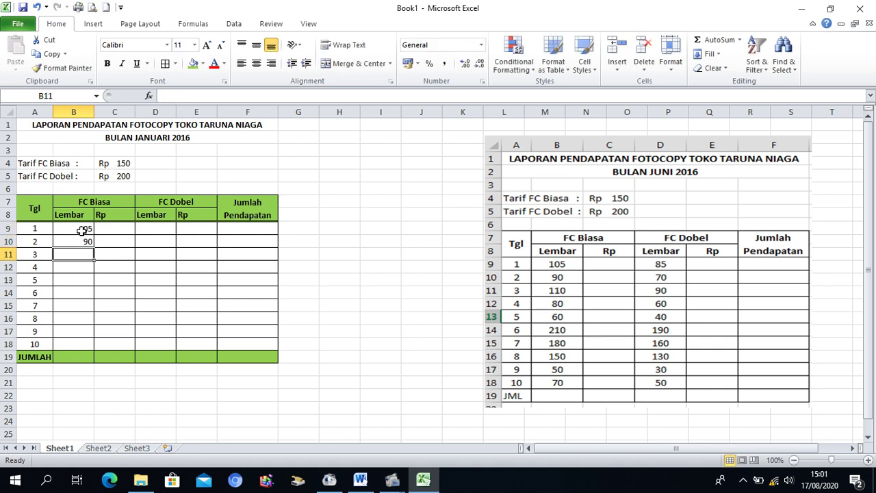
{"action": "type", "text": "11"}
{"action": "key", "text": "Return"}
{"action": "type", "text": "0"}
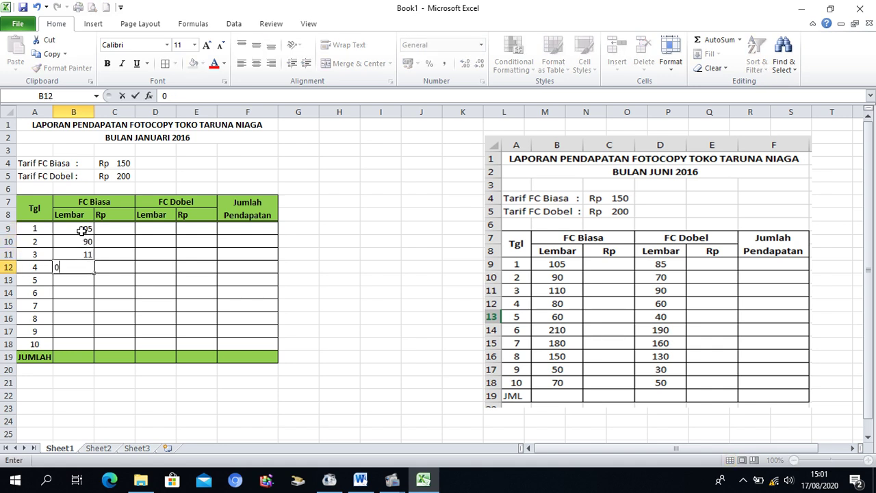
{"action": "key", "text": "Up"}
{"action": "type", "text": "1"}
{"action": "key", "text": "Return"}
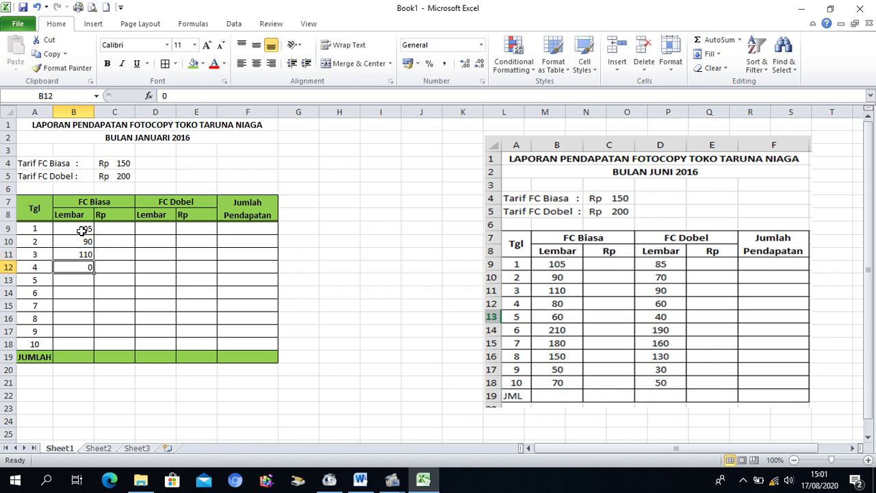
{"action": "type", "text": "8"}
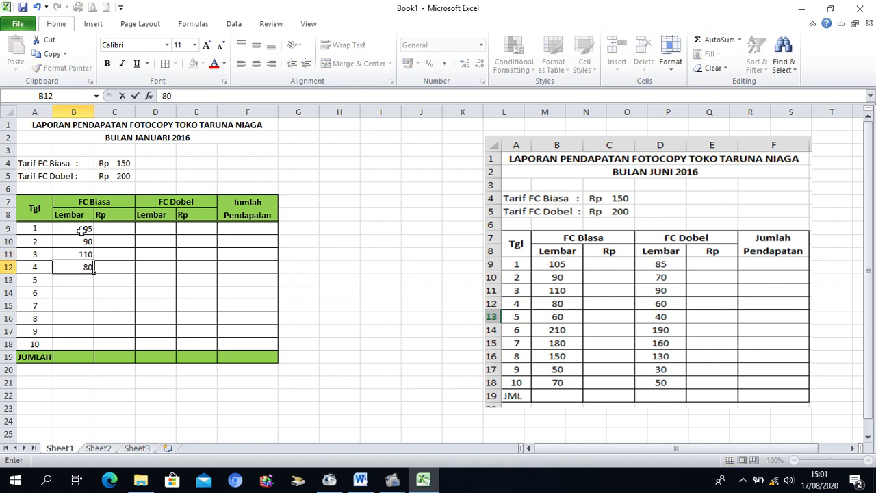
{"action": "key", "text": "Return"}
- Enter the FC Biasa sheet counts 60, 210, 180, 150, 50 and 70 for dates 5 to 10 in B13:B18
{"action": "type", "text": "60"}
{"action": "key", "text": "Return"}
{"action": "type", "text": "210"}
{"action": "key", "text": "Return"}
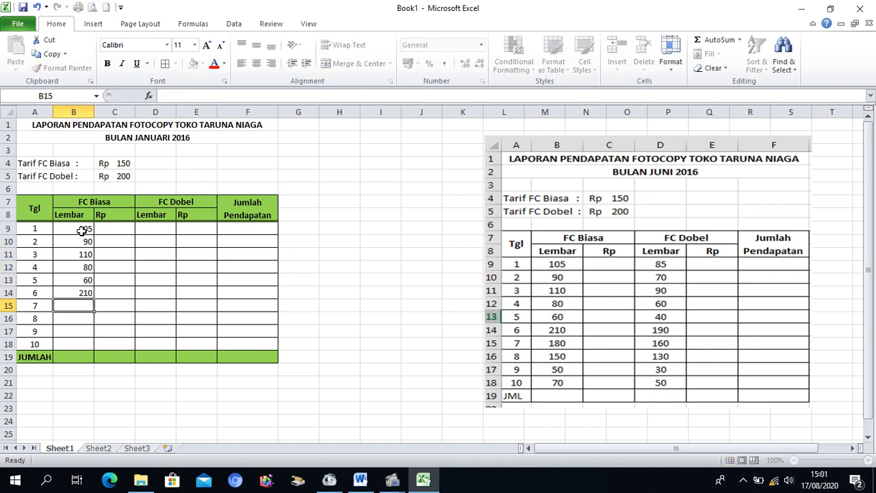
{"action": "type", "text": "180"}
{"action": "key", "text": "Return"}
{"action": "type", "text": "150"}
{"action": "key", "text": "Return"}
{"action": "type", "text": "5"}
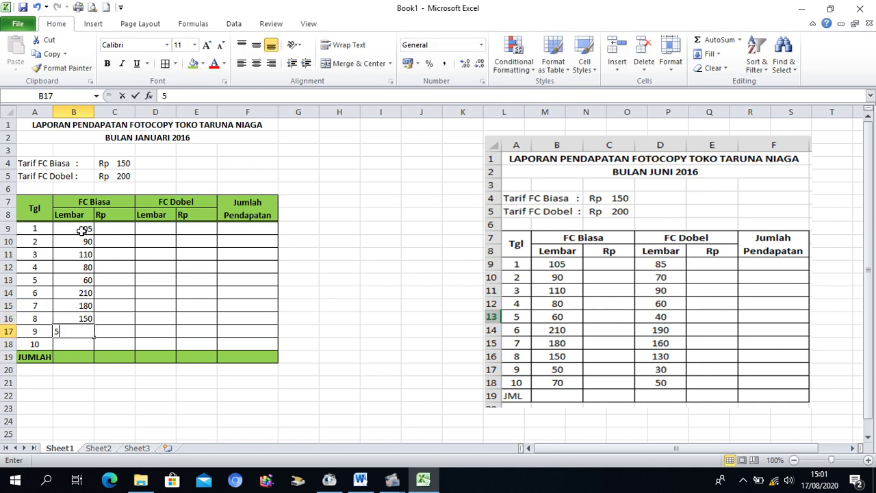
{"action": "type", "text": "0"}
{"action": "key", "text": "Return"}
{"action": "type", "text": "70"}
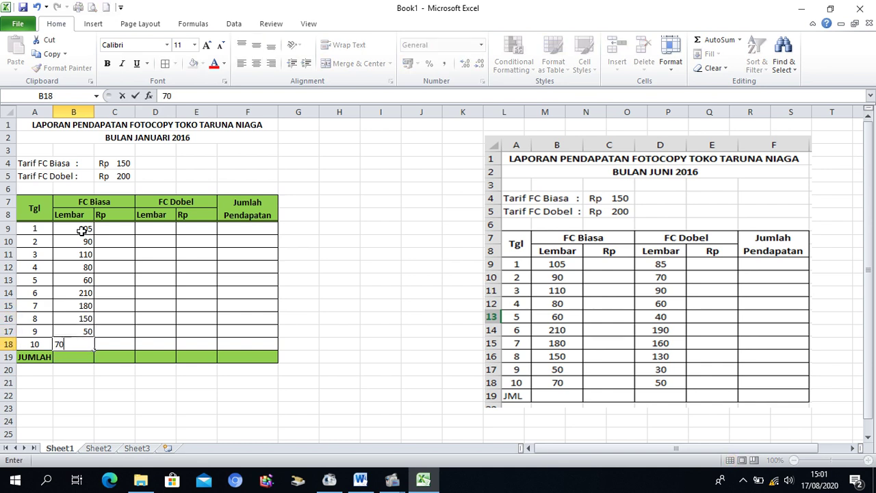
- Enter the FC Dobel sheet counts 85, 70, 90, 60 and 40 for dates 1 to 5 in D9:D13
{"action": "left_click", "coordinate": [156, 226]}
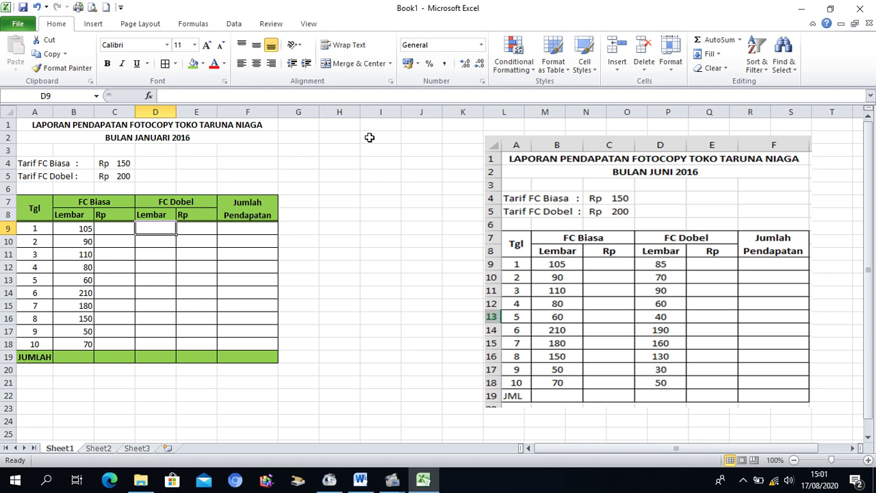
{"action": "type", "text": "85"}
{"action": "key", "text": "Return"}
{"action": "type", "text": "70"}
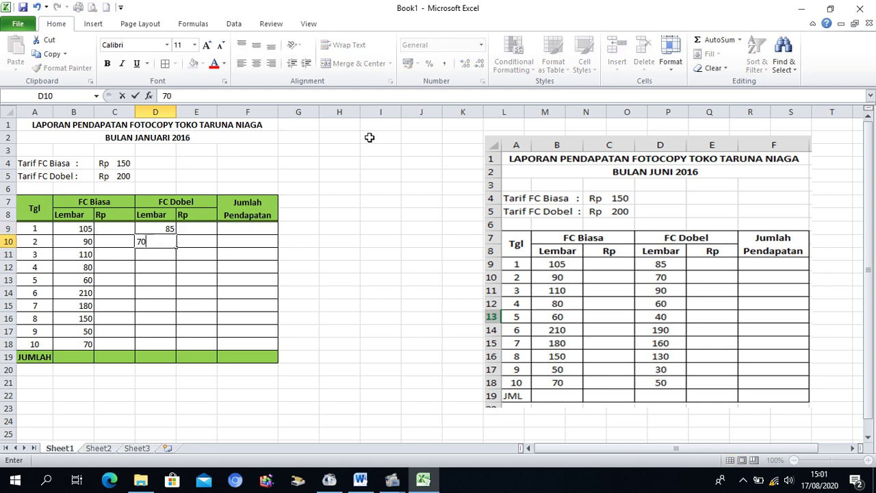
{"action": "key", "text": "Return"}
{"action": "type", "text": "90"}
{"action": "key", "text": "Return"}
{"action": "type", "text": "60"}
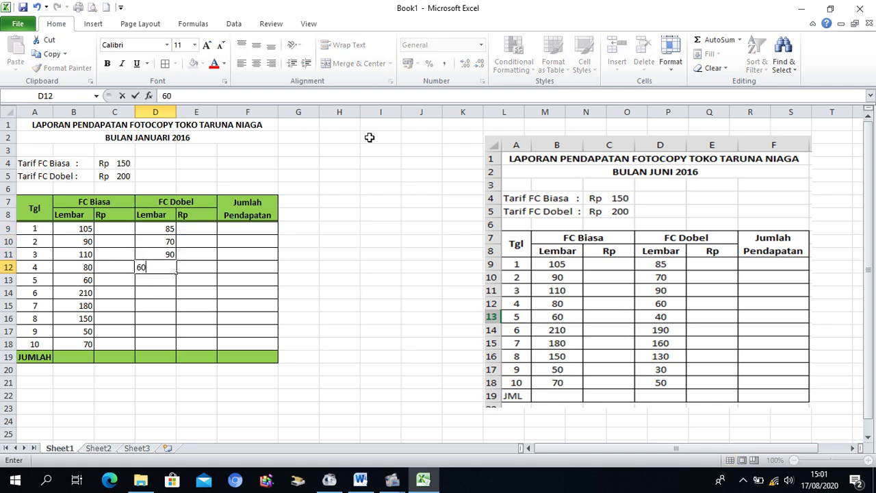
{"action": "key", "text": "Return"}
{"action": "type", "text": "40"}
{"action": "key", "text": "Return"}
- Enter the FC Dobel sheet counts 190, 160, 130, 30 and 50 for dates 6 to 10 in D14:D18
{"action": "type", "text": "190"}
{"action": "key", "text": "Return"}
{"action": "type", "text": "1"}
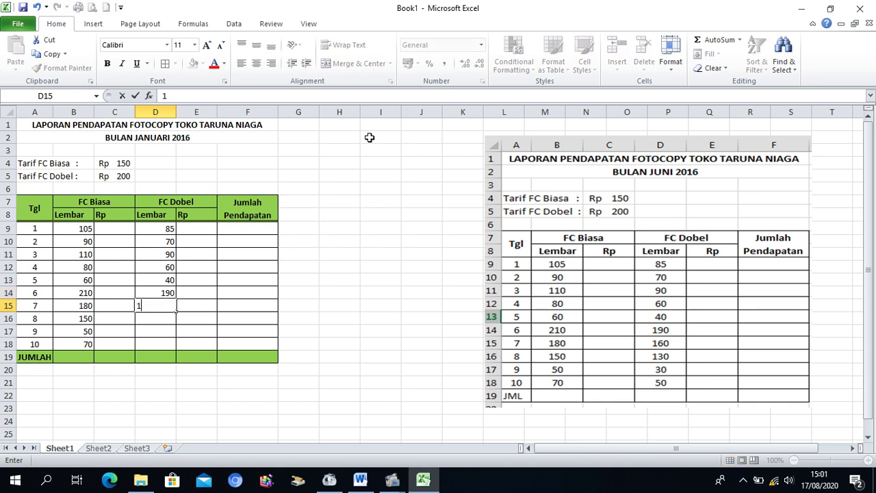
{"action": "type", "text": "60"}
{"action": "key", "text": "Return"}
{"action": "type", "text": "130"}
{"action": "key", "text": "Return"}
{"action": "type", "text": "30"}
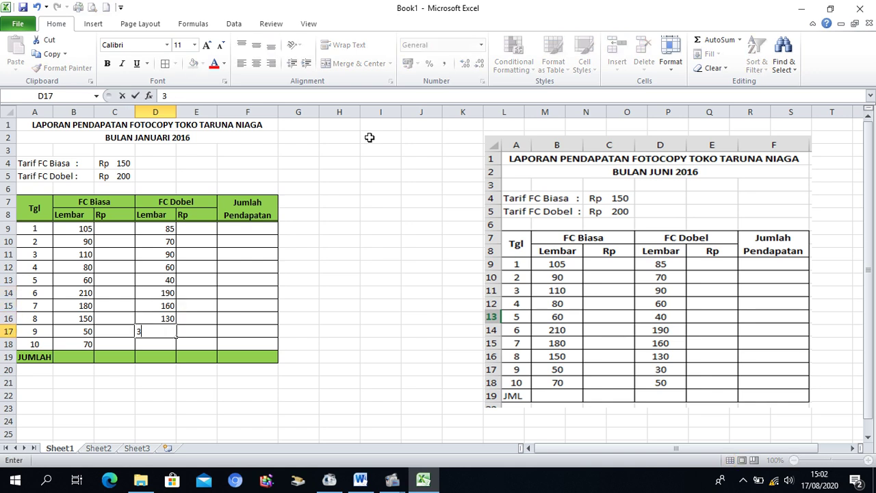
{"action": "key", "text": "Return"}
{"action": "type", "text": "50"}
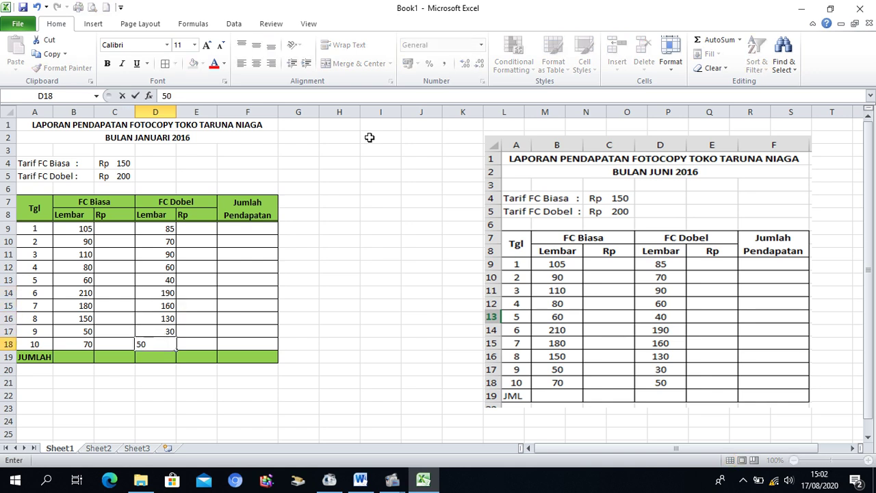
{"action": "left_click", "coordinate": [308, 237]}
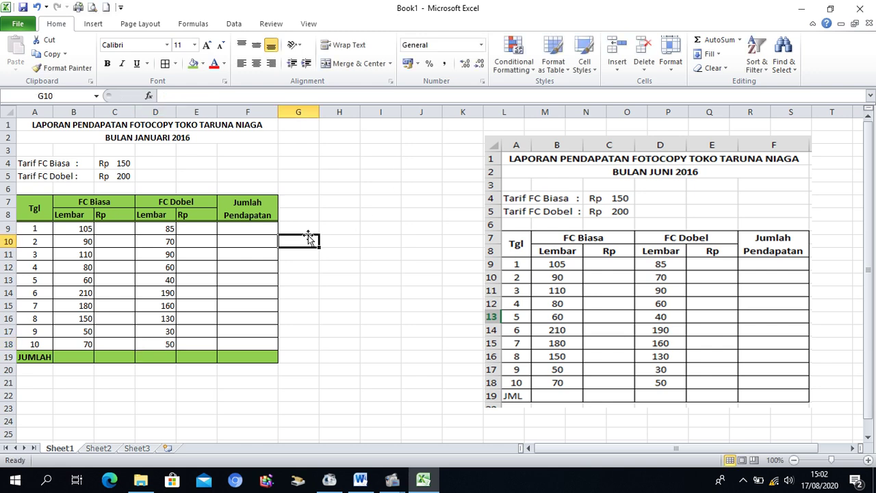
- Widen the two Rp columns, C and E, to make room for the rupiah amounts
{"action": "left_click", "coordinate": [115, 112]}
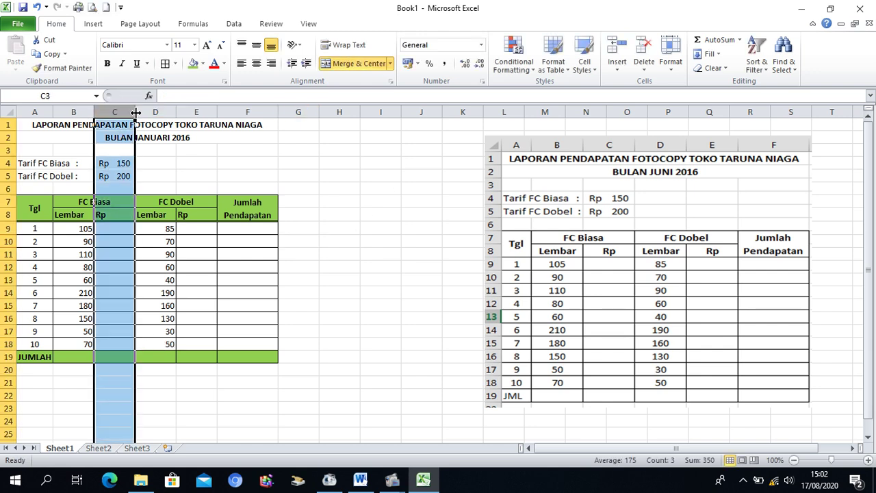
{"action": "left_click_drag", "start_coordinate": [136, 113], "coordinate": [142, 113]}
{"action": "left_click_drag", "start_coordinate": [152, 118], "coordinate": [151, 118]}
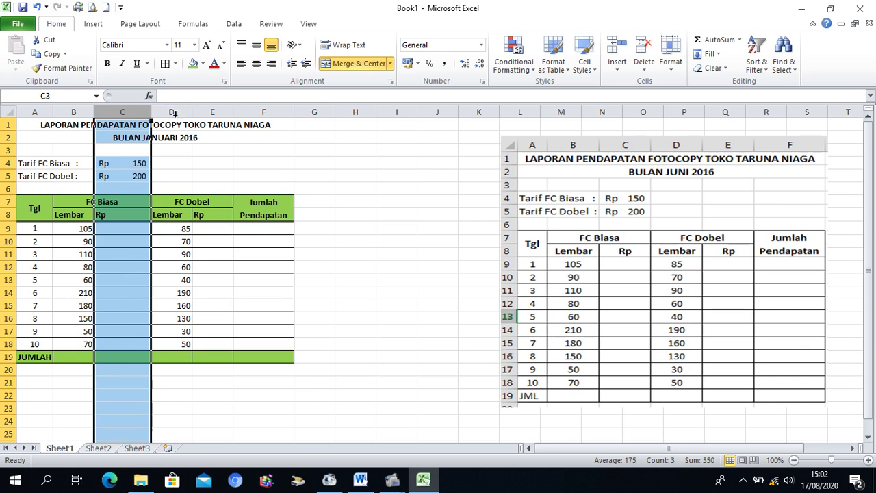
{"action": "left_click", "coordinate": [225, 110]}
{"action": "left_click_drag", "start_coordinate": [234, 109], "coordinate": [254, 109]}
- Examine how the FC Biasa sheet counts in B9:B18 each relate to the single tariff in C4
{"action": "left_click", "coordinate": [125, 228]}
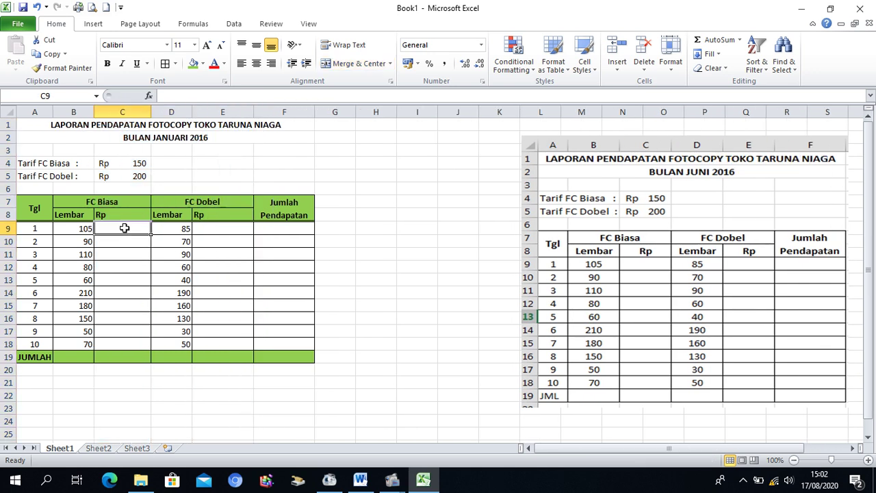
{"action": "left_click", "coordinate": [81, 231]}
{"action": "left_click", "coordinate": [127, 165]}
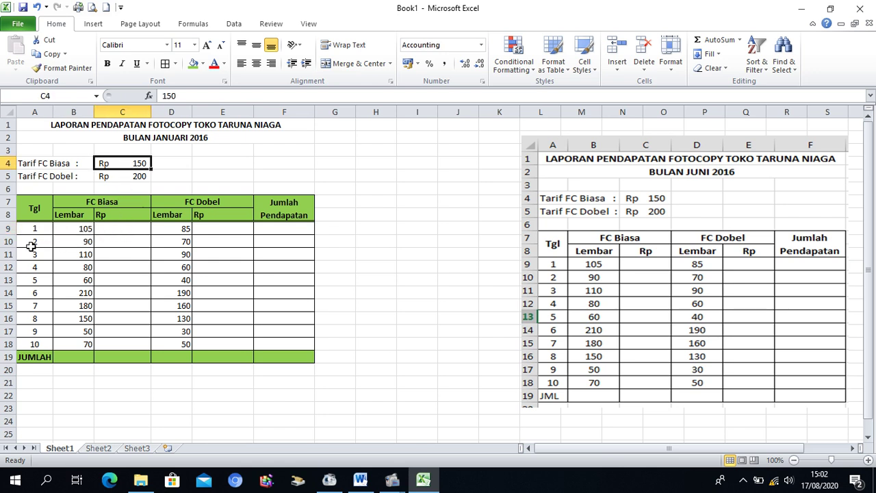
{"action": "left_click", "coordinate": [82, 241]}
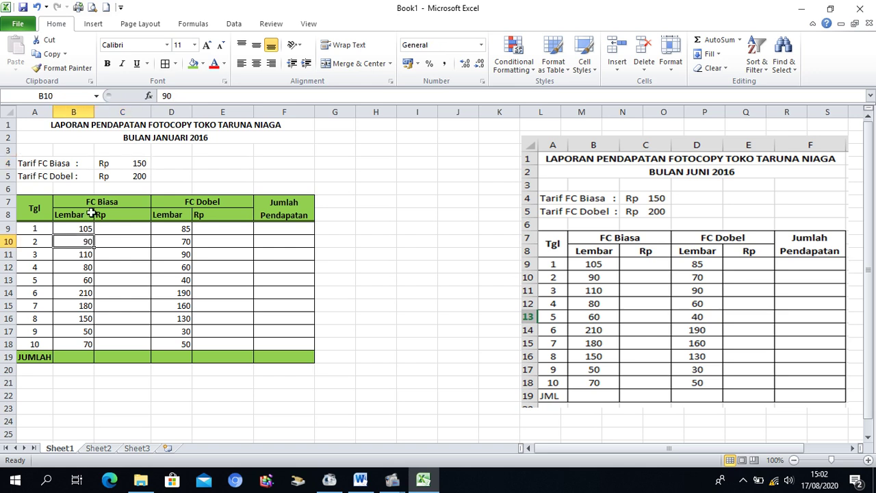
{"action": "left_click", "coordinate": [108, 167]}
{"action": "left_click", "coordinate": [86, 257]}
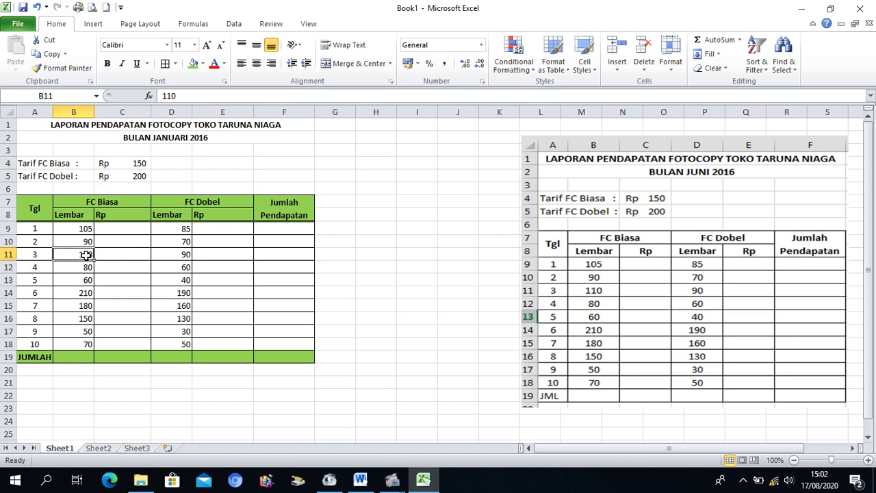
{"action": "left_click", "coordinate": [123, 164]}
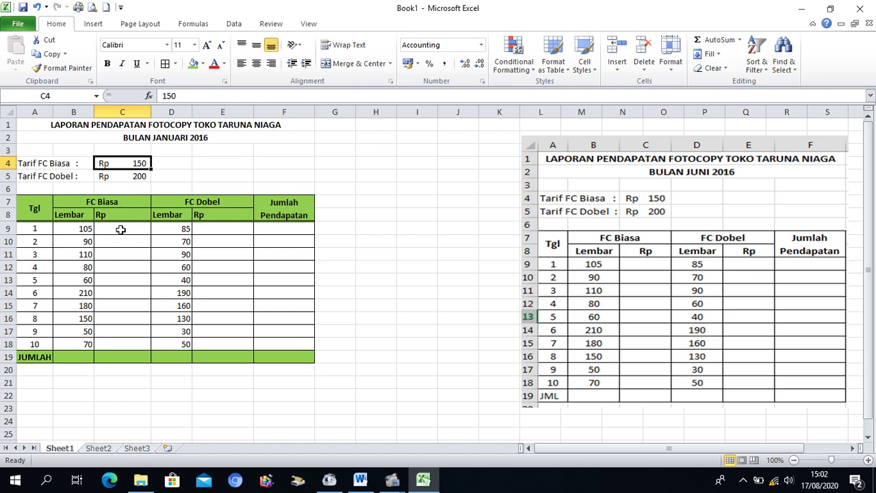
{"action": "left_click_drag", "start_coordinate": [78, 229], "coordinate": [78, 342]}
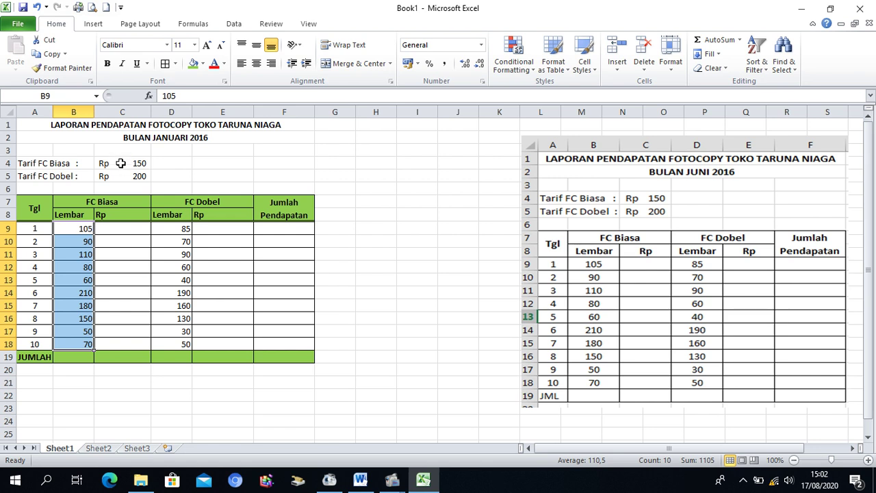
- Calculate the FC Biasa income in C9 with the formula =B9*$C$4 and fill it down to C18
{"action": "left_click", "coordinate": [120, 228]}
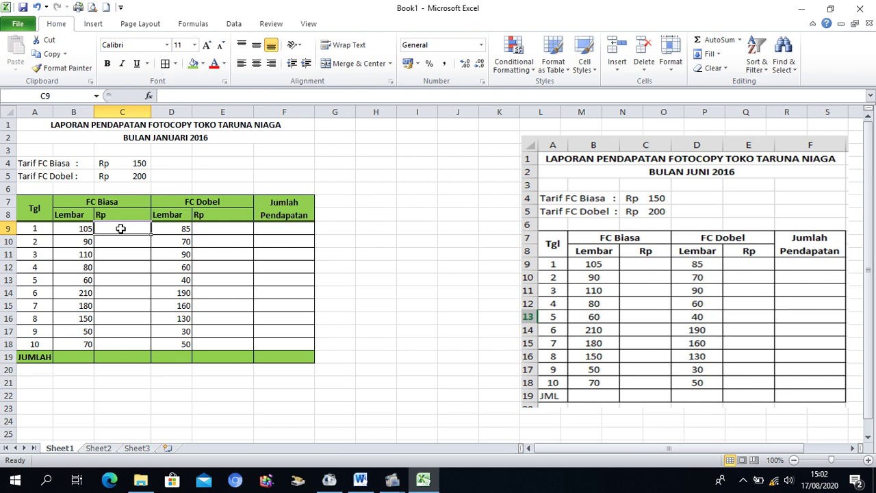
{"action": "type", "text": "="}
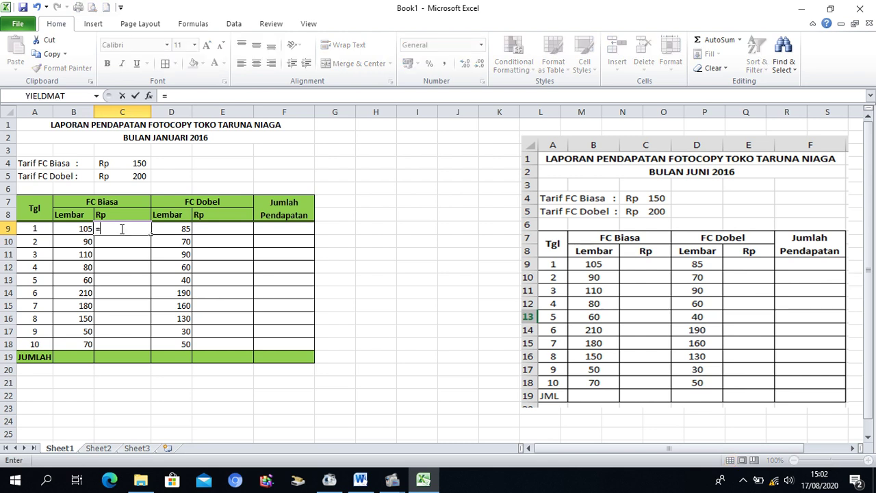
{"action": "left_click", "coordinate": [80, 229]}
{"action": "type", "text": "*"}
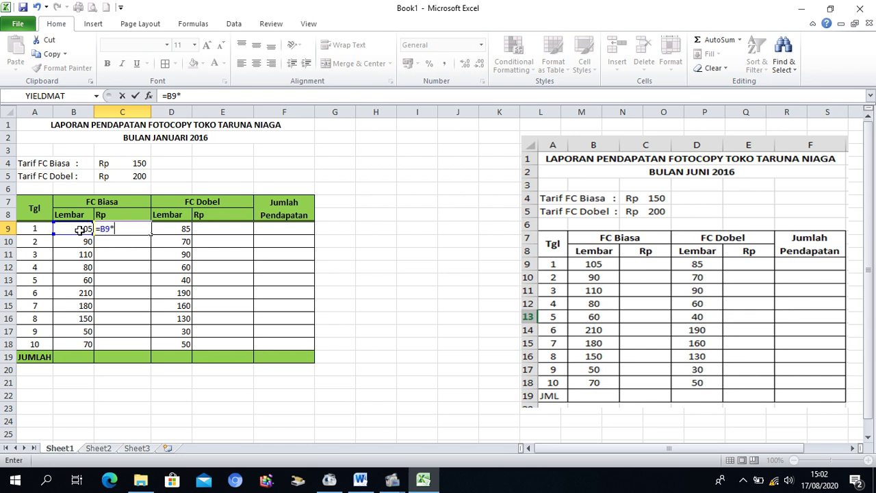
{"action": "left_click", "coordinate": [130, 163]}
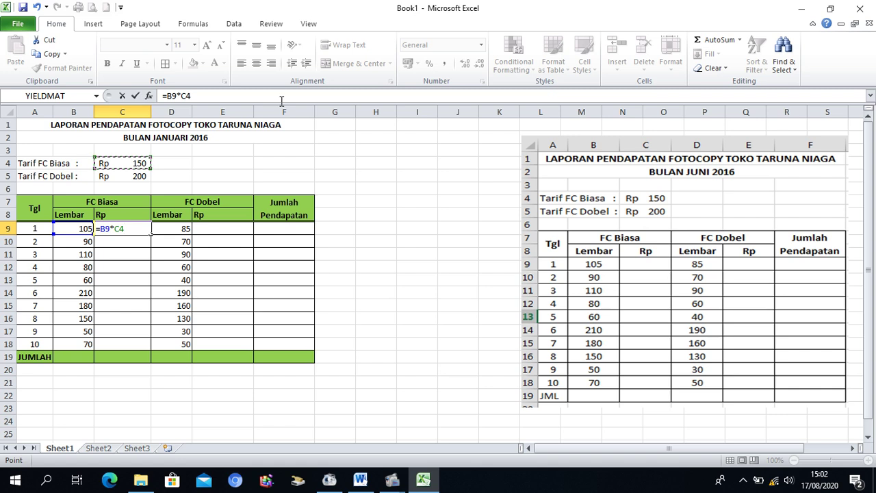
{"action": "key", "text": "F4"}
{"action": "key", "text": "Return"}
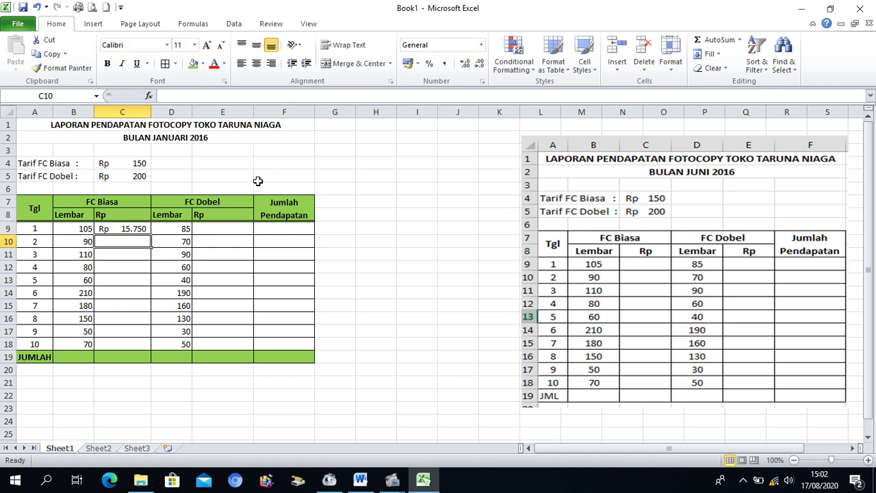
{"action": "left_click", "coordinate": [134, 228]}
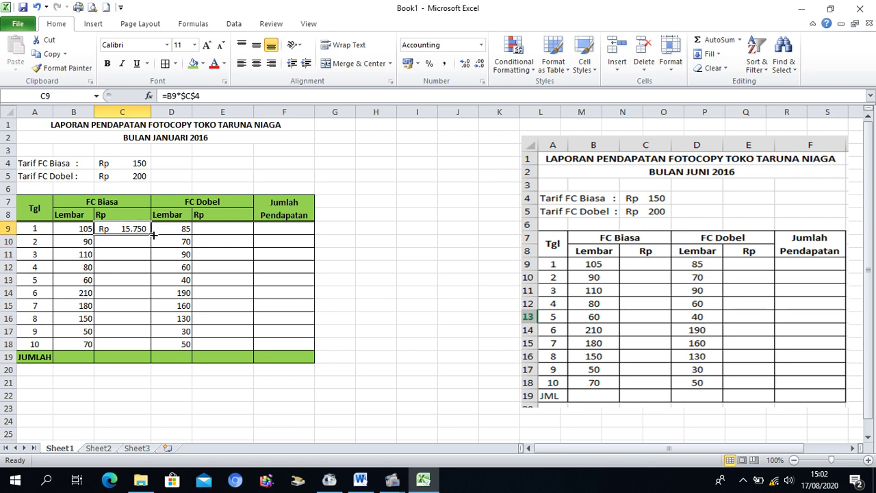
{"action": "left_click_drag", "start_coordinate": [153, 235], "coordinate": [143, 349]}
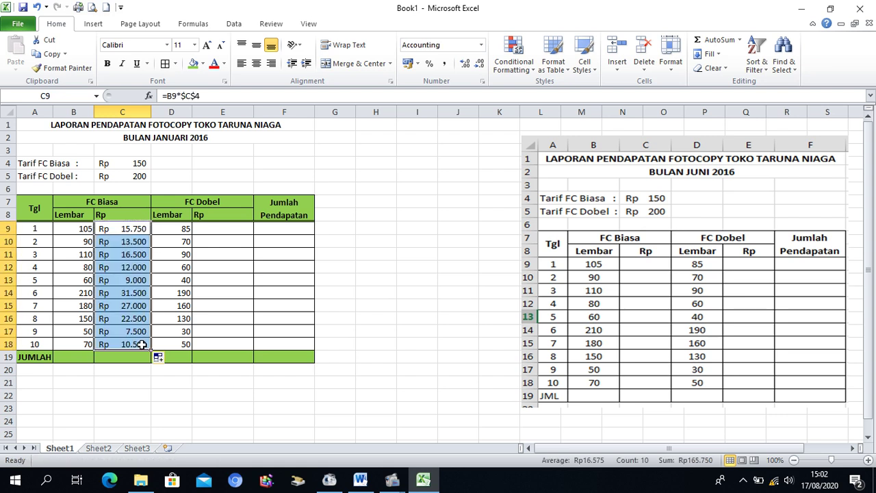
- Check the cell references of the filled FC Biasa income formulas row by row from C10 to C15
{"action": "left_click", "coordinate": [133, 242]}
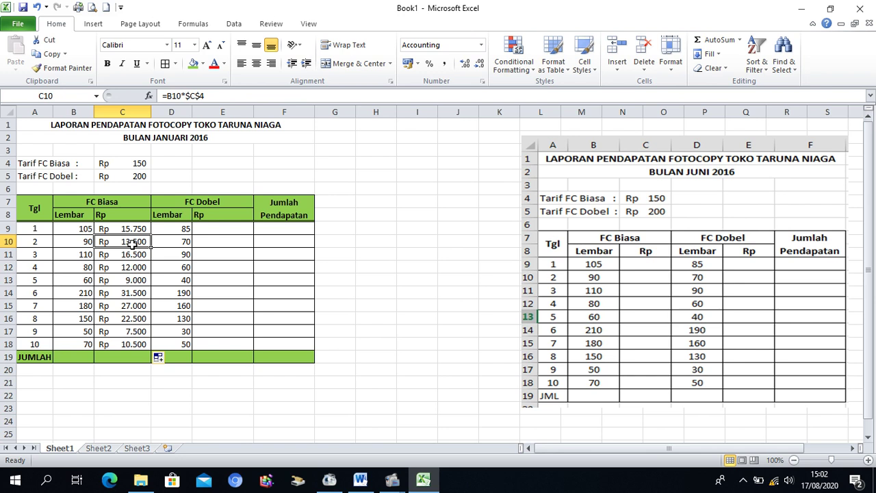
{"action": "key", "text": "Down"}
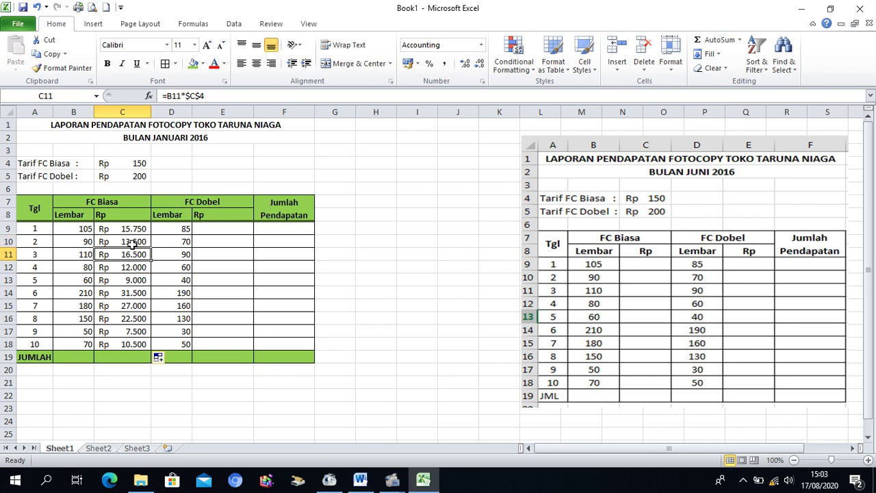
{"action": "key", "text": "Down"}
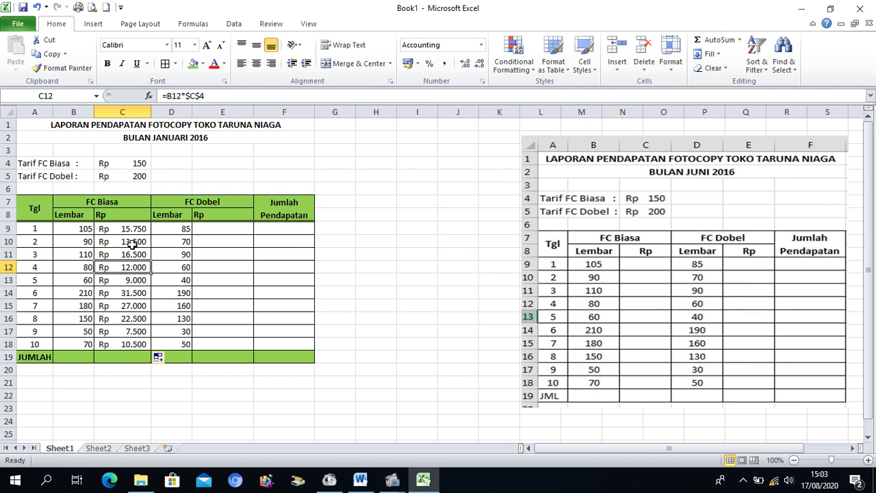
{"action": "key", "text": "Down"}
{"action": "key", "text": "Down"}
{"action": "key", "text": "Down"}
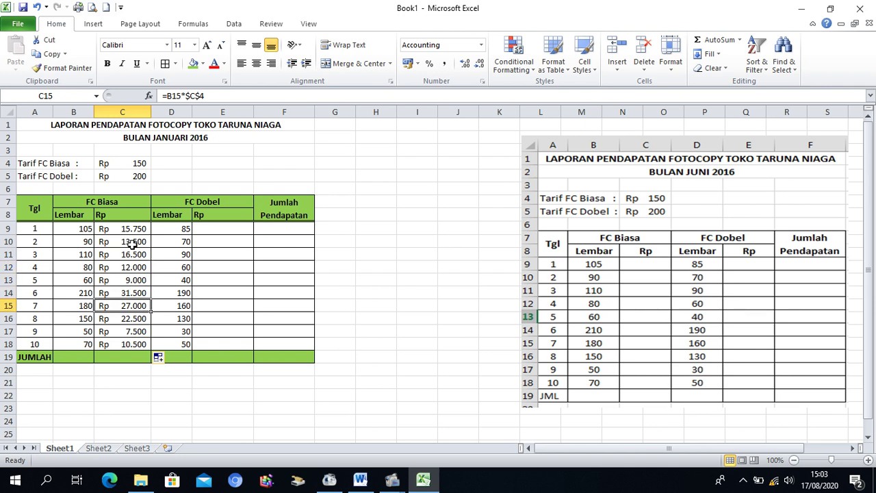
- Check the cell references of the remaining FC Biasa income formulas from C16 to C18
{"action": "key", "text": "Down"}
{"action": "key", "text": "Down"}
{"action": "key", "text": "Down"}
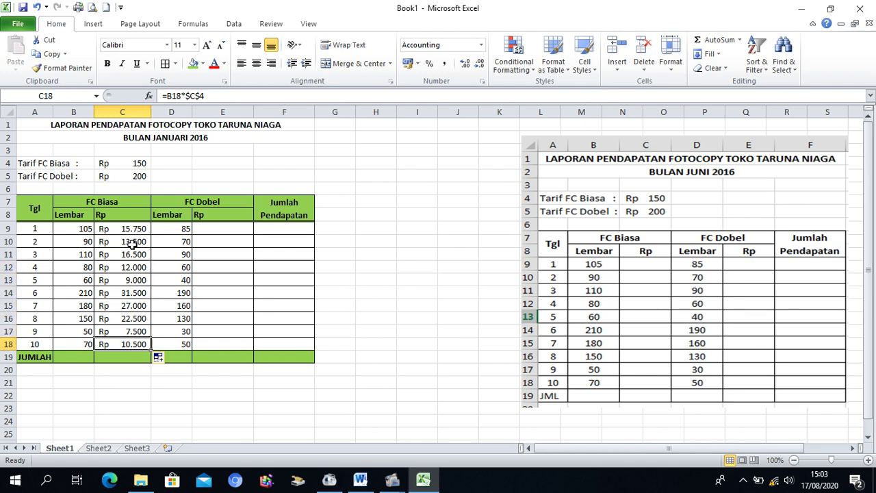
- Calculate the FC Dobel income in E9 with the formula =D9*$C$5 and fill it down to E18
{"action": "left_click", "coordinate": [235, 228]}
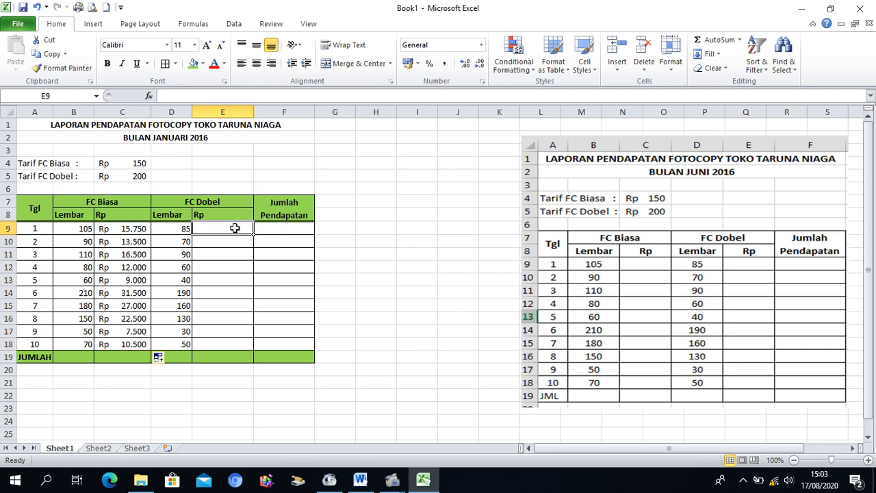
{"action": "type", "text": "="}
{"action": "left_click", "coordinate": [171, 230]}
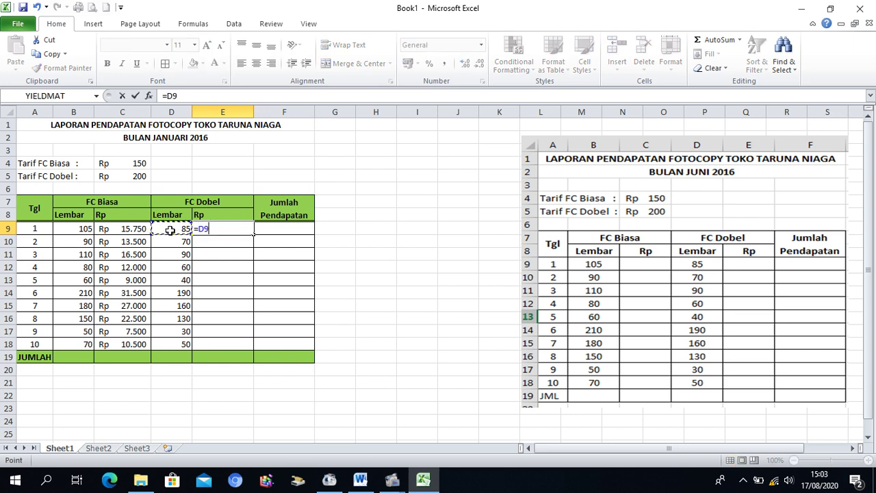
{"action": "type", "text": "*"}
{"action": "left_click", "coordinate": [128, 177]}
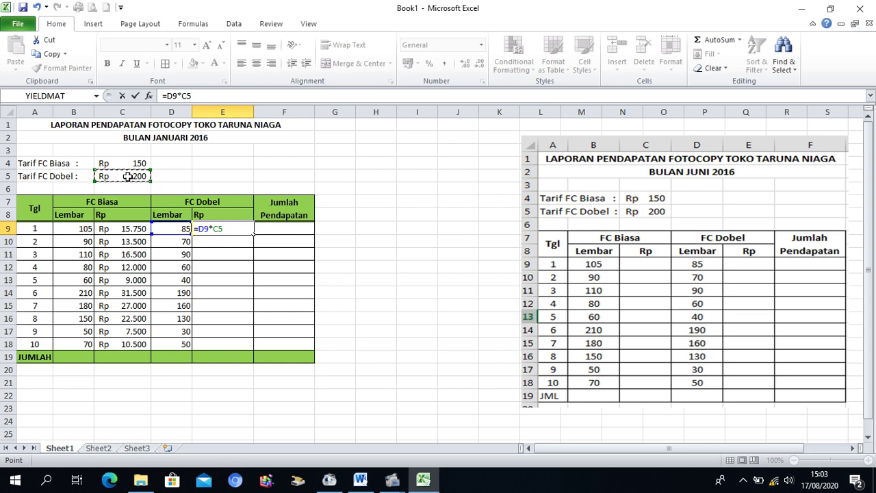
{"action": "key", "text": "F4"}
{"action": "key", "text": "Return"}
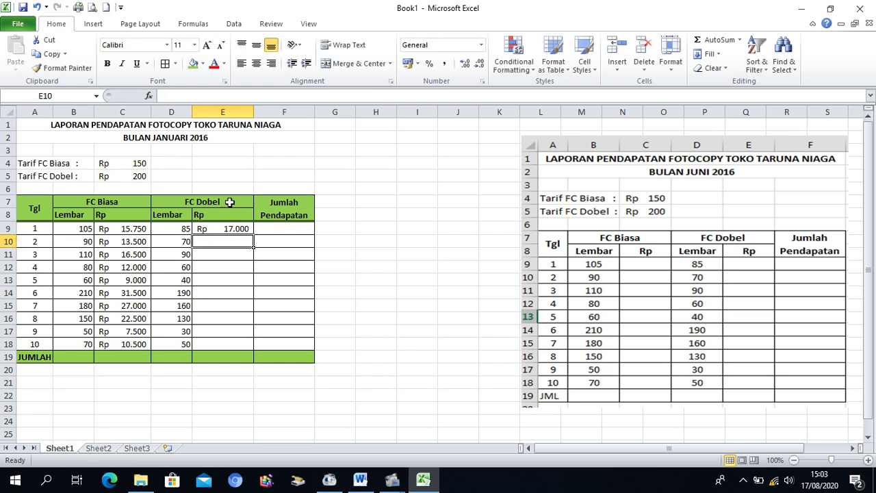
{"action": "left_click", "coordinate": [243, 229]}
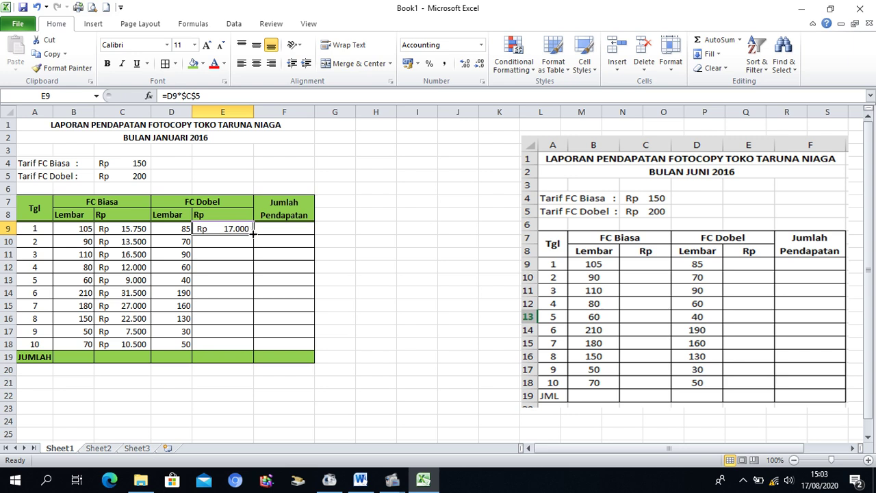
{"action": "left_click_drag", "start_coordinate": [253, 233], "coordinate": [242, 350]}
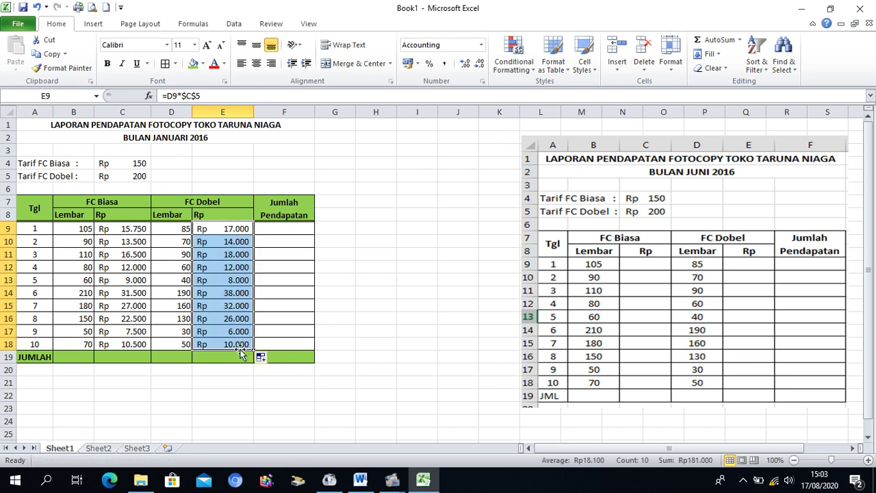
- Calculate the Jumlah Pendapatan in F9 with the formula =C9+E9 and fill it down to F18
{"action": "left_click", "coordinate": [289, 228]}
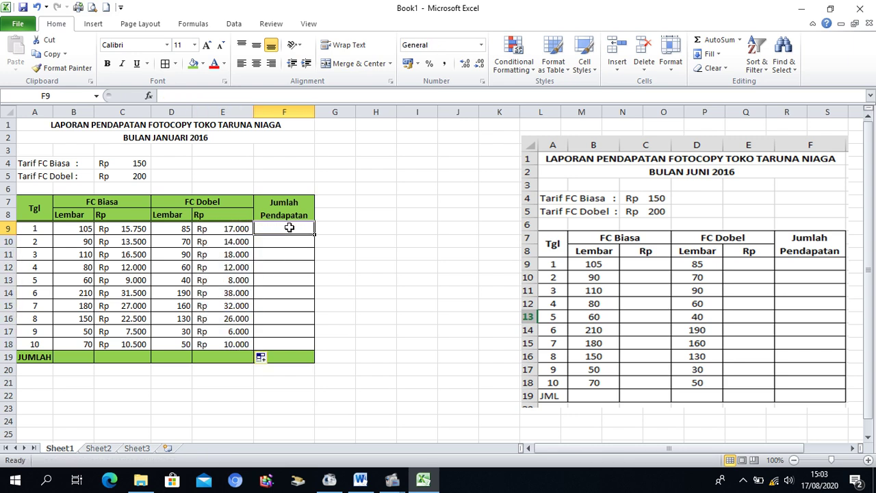
{"action": "left_click", "coordinate": [128, 230]}
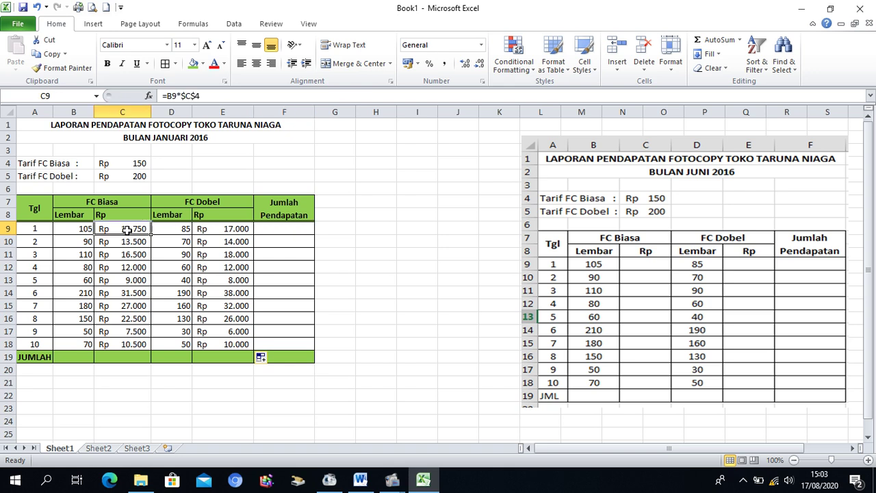
{"action": "left_click", "coordinate": [233, 229]}
{"action": "left_click", "coordinate": [272, 229]}
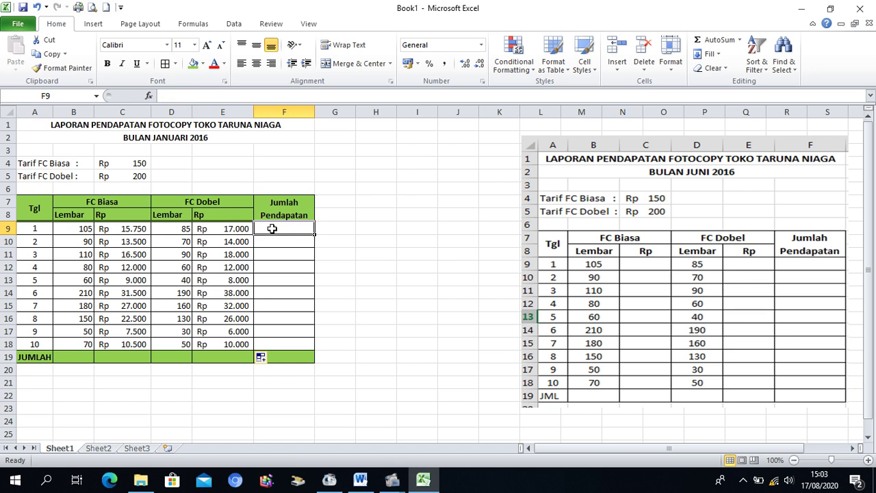
{"action": "type", "text": "="}
{"action": "left_click", "coordinate": [122, 229]}
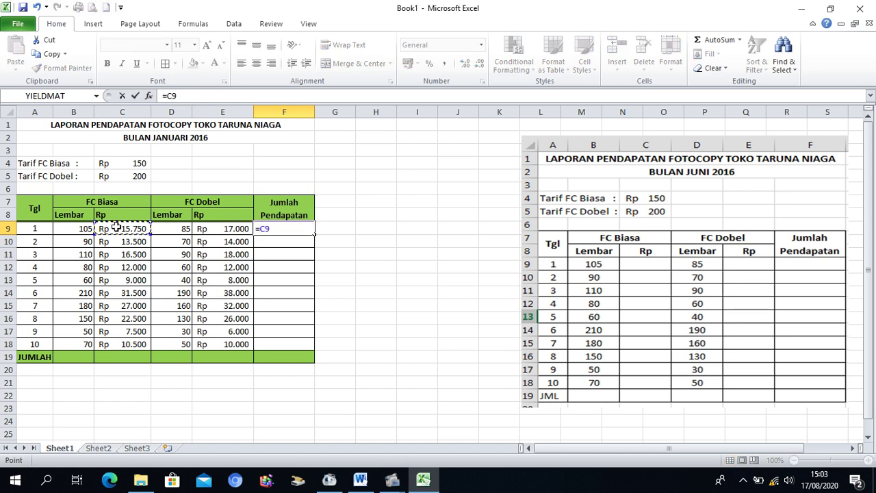
{"action": "type", "text": "+"}
{"action": "left_click", "coordinate": [237, 229]}
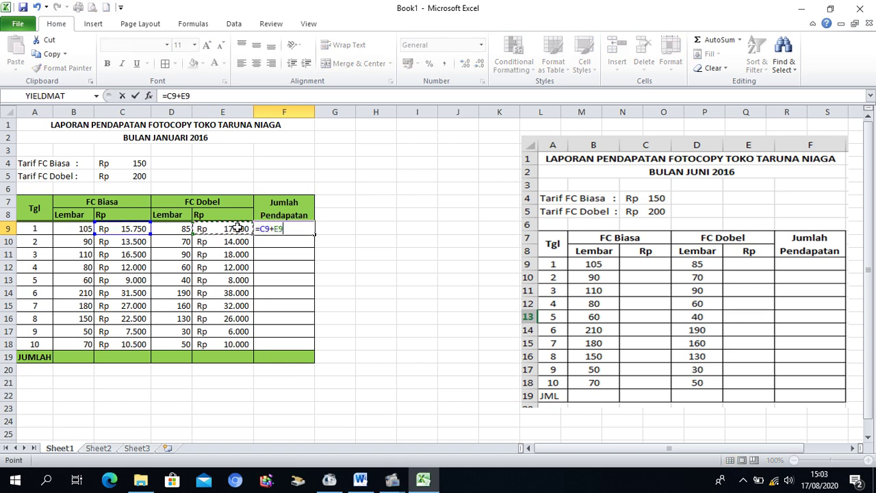
{"action": "key", "text": "Return"}
{"action": "left_click", "coordinate": [279, 230]}
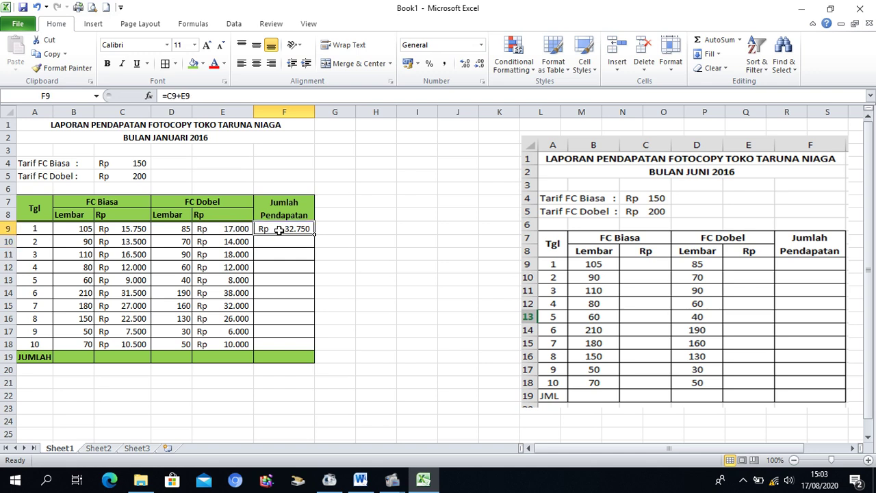
{"action": "left_click_drag", "start_coordinate": [315, 234], "coordinate": [308, 346]}
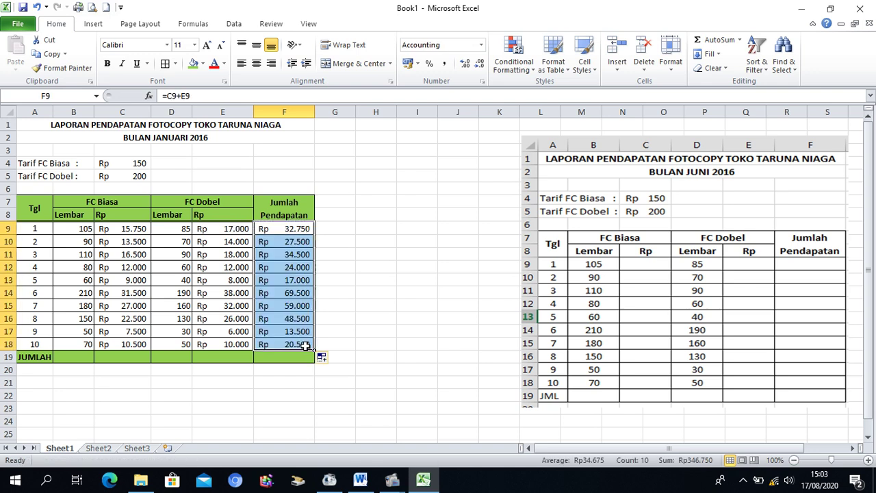
- Check how the row references of the Jumlah Pendapatan formulas change from F9 downward
{"action": "left_click", "coordinate": [286, 233]}
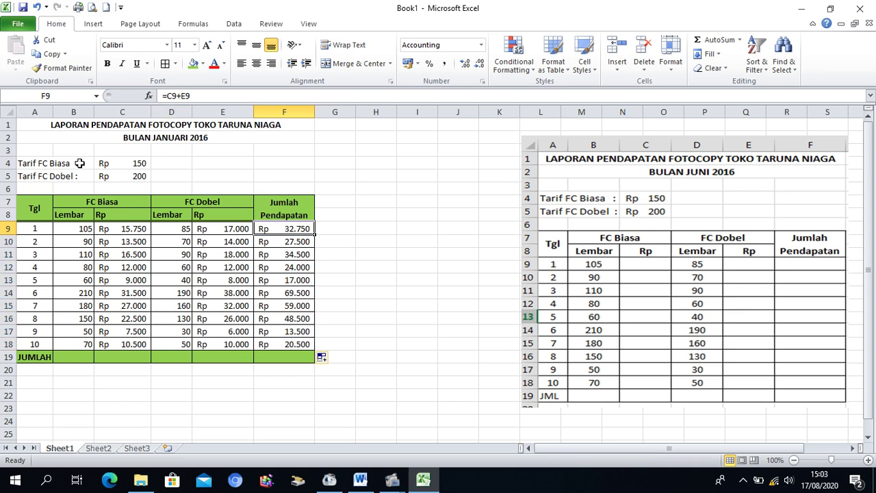
{"action": "left_click", "coordinate": [12, 228]}
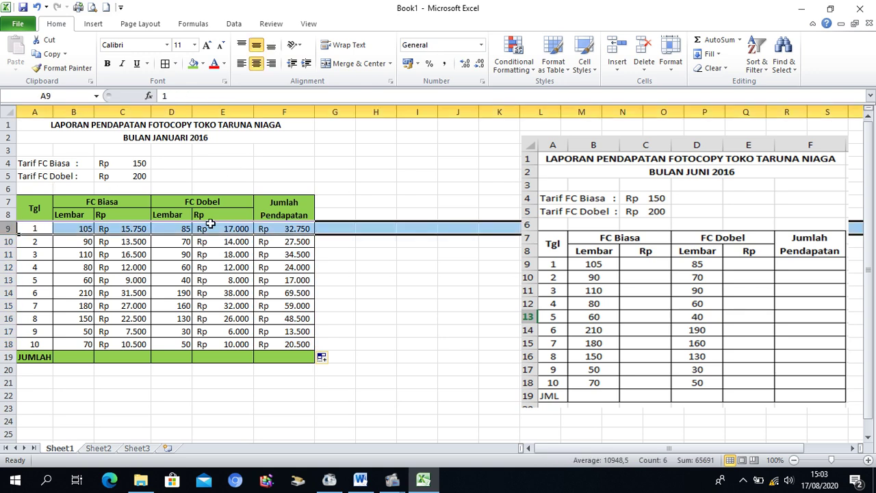
{"action": "left_click", "coordinate": [272, 231]}
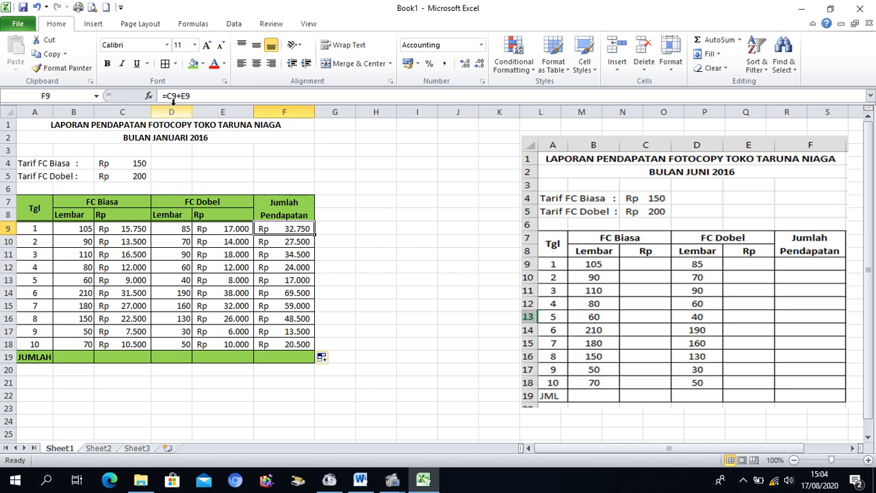
{"action": "key", "text": "Down"}
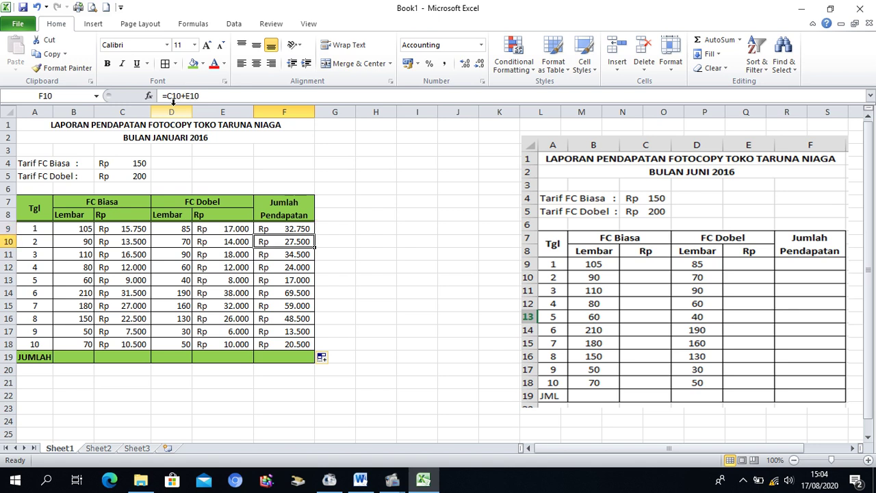
{"action": "key", "text": "Down"}
{"action": "key", "text": "Down"}
{"action": "key", "text": "Down"}
{"action": "key", "text": "Down"}
{"action": "key", "text": "Down"}
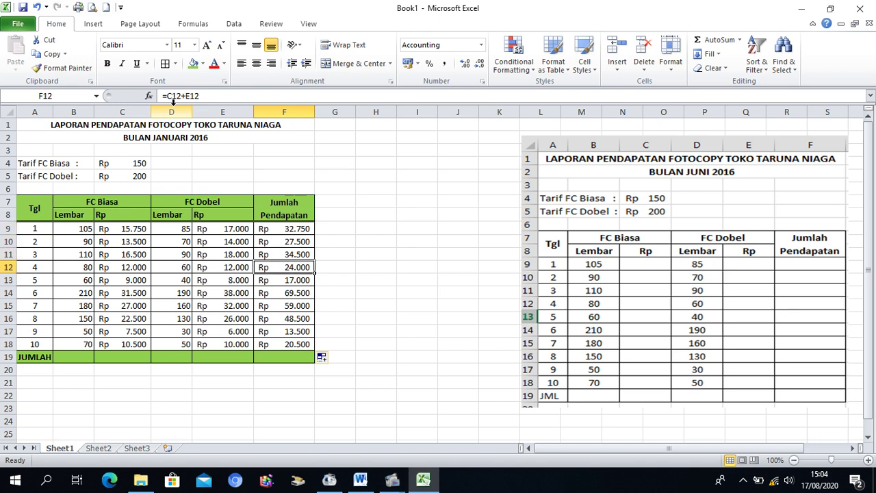
- Compare the income formulas in C9, E9 and F12 with the tariffs in C4 and C5 and the sheet counts in columns B and D
{"action": "left_click", "coordinate": [123, 230]}
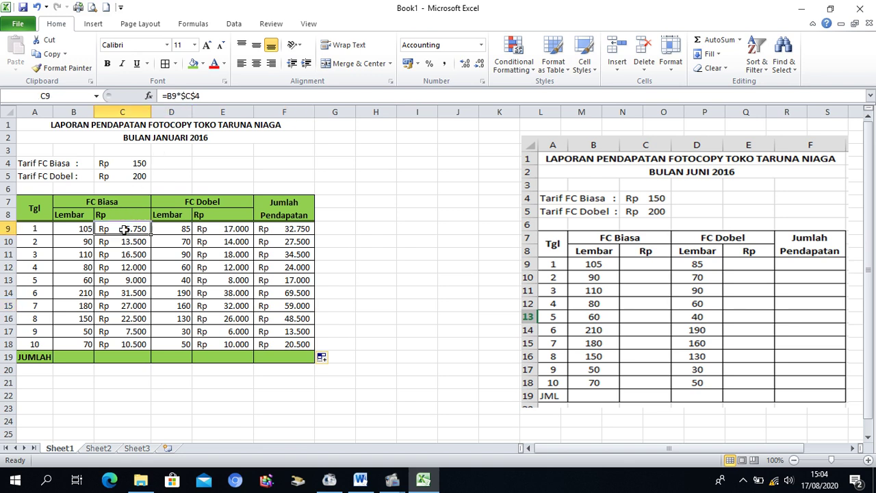
{"action": "left_click", "coordinate": [221, 230]}
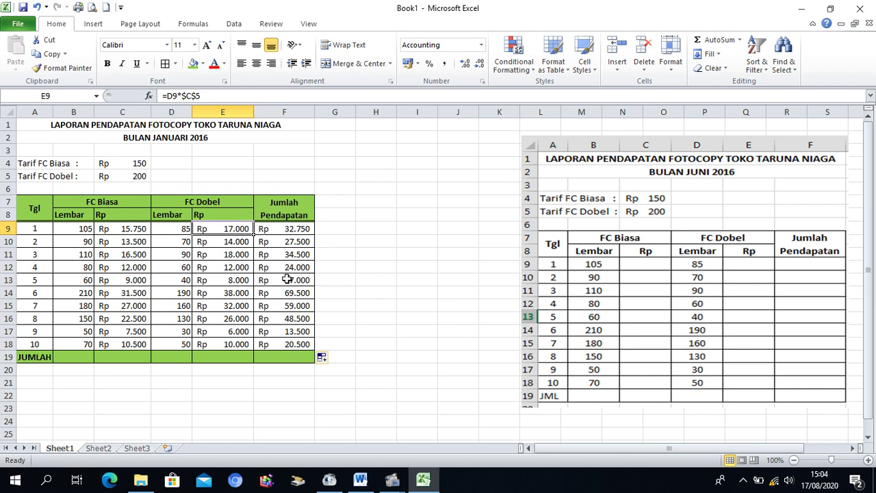
{"action": "left_click", "coordinate": [127, 164]}
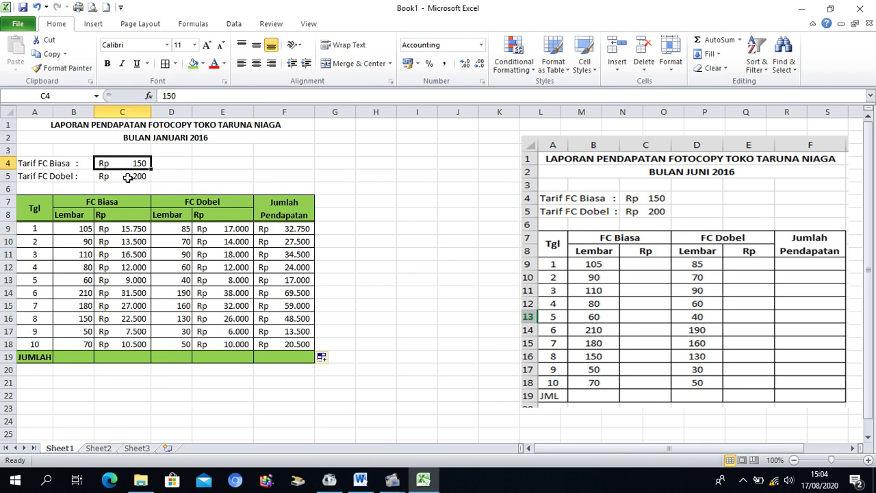
{"action": "left_click", "coordinate": [127, 177]}
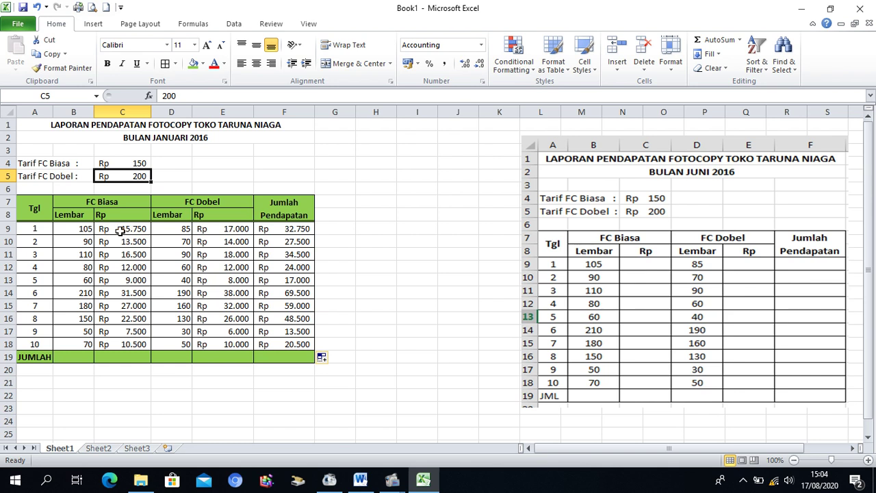
{"action": "left_click_drag", "start_coordinate": [83, 230], "coordinate": [78, 344]}
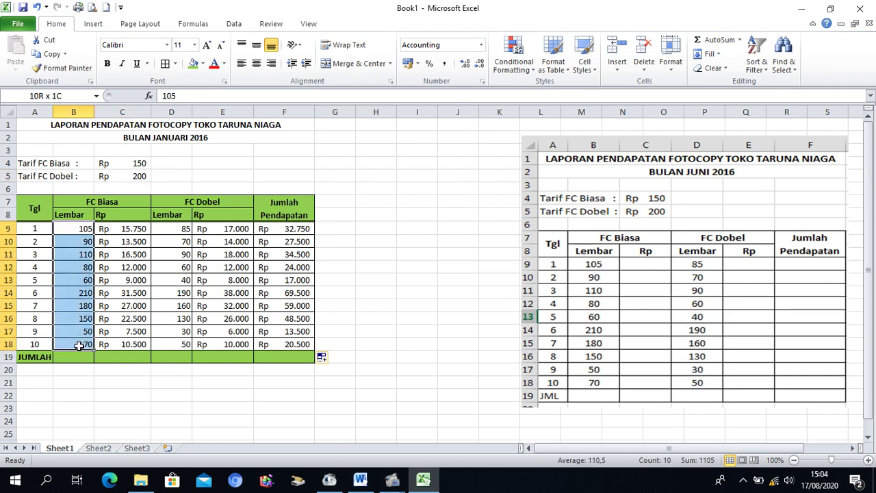
{"action": "left_click_drag", "start_coordinate": [182, 229], "coordinate": [184, 344]}
{"action": "left_click", "coordinate": [296, 268]}
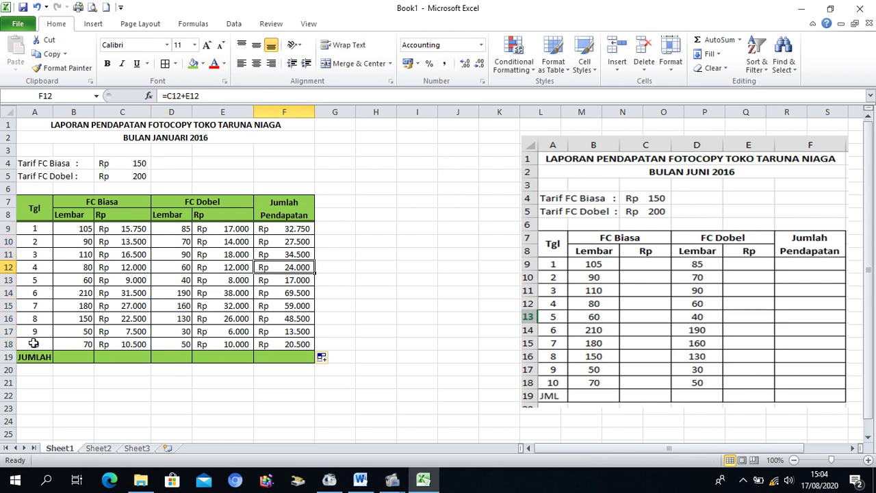
- Total the FC Biasa sheet counts in the JUMLAH row, cell B19, with a SUM of B9:B18
{"action": "left_click", "coordinate": [68, 357]}
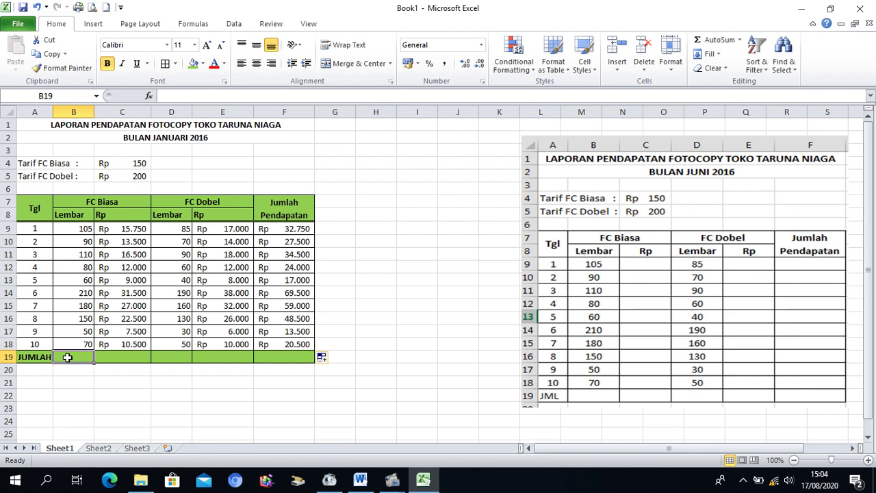
{"action": "type", "text": "=sum"}
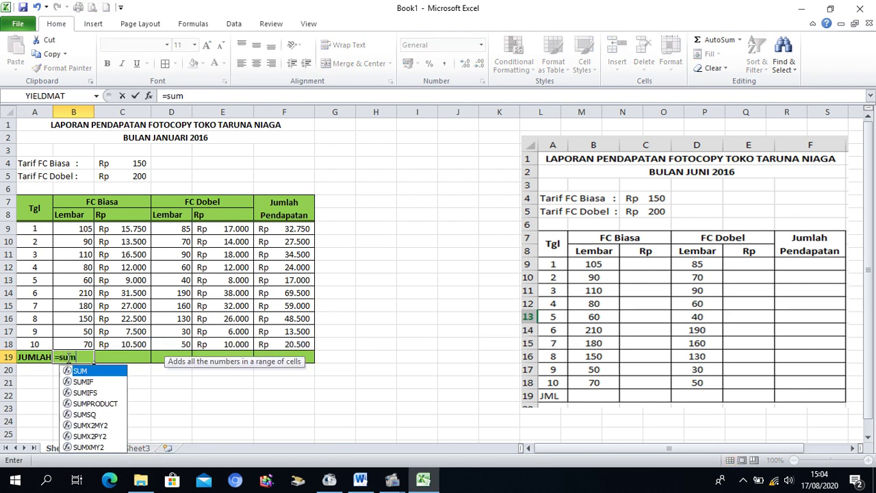
{"action": "type", "text": "("}
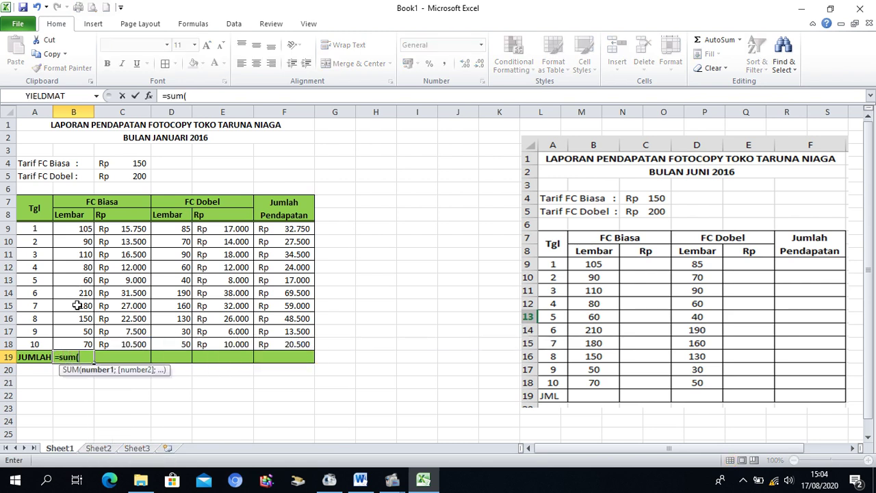
{"action": "left_click", "coordinate": [77, 228]}
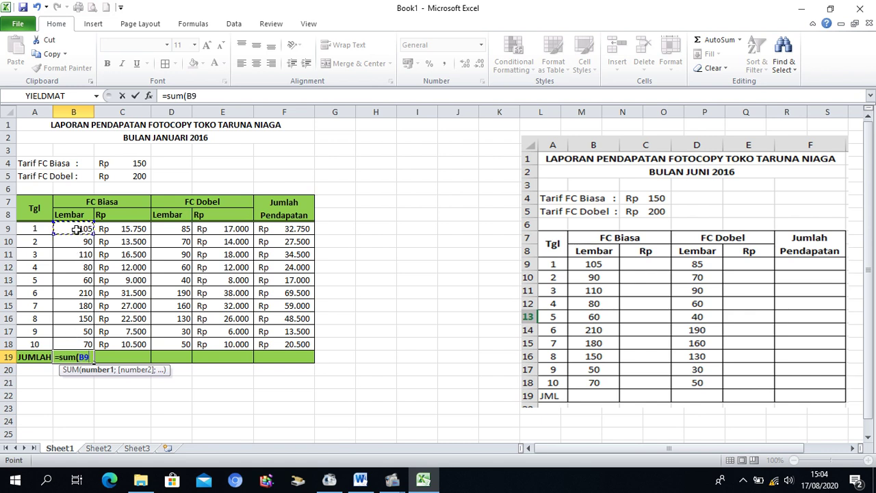
{"action": "left_click_drag", "start_coordinate": [76, 228], "coordinate": [72, 344]}
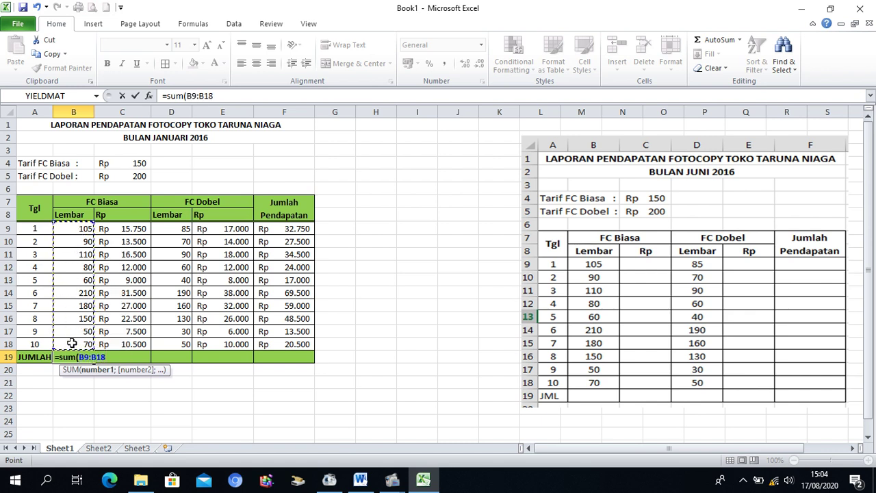
{"action": "key", "text": "Return"}
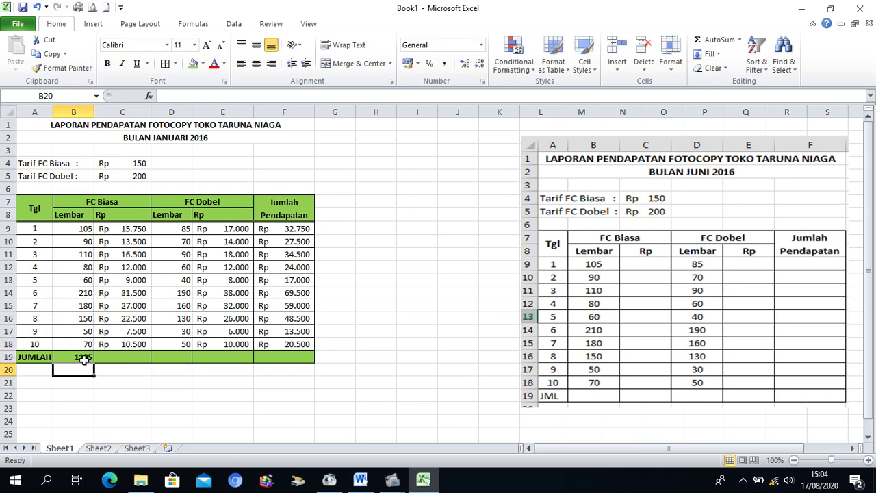
- Copy the SUM formula from B19 into D19 to total the FC Dobel sheet counts
{"action": "left_click", "coordinate": [82, 357]}
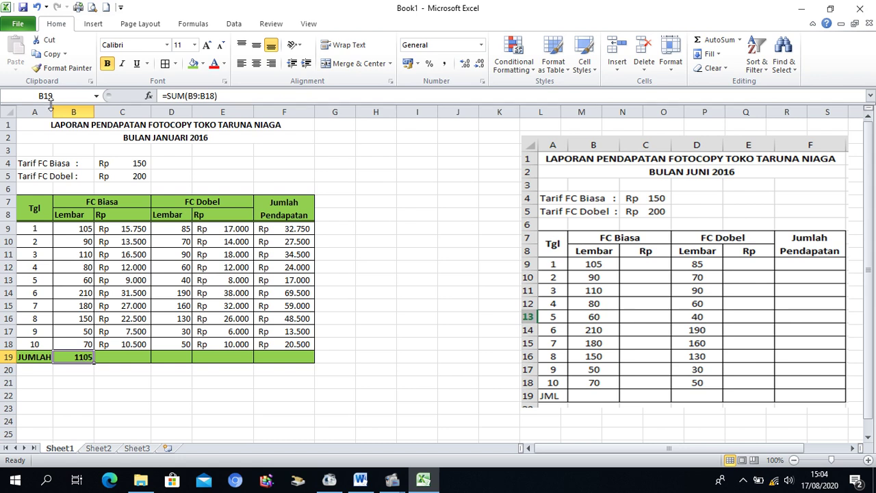
{"action": "left_click", "coordinate": [47, 54]}
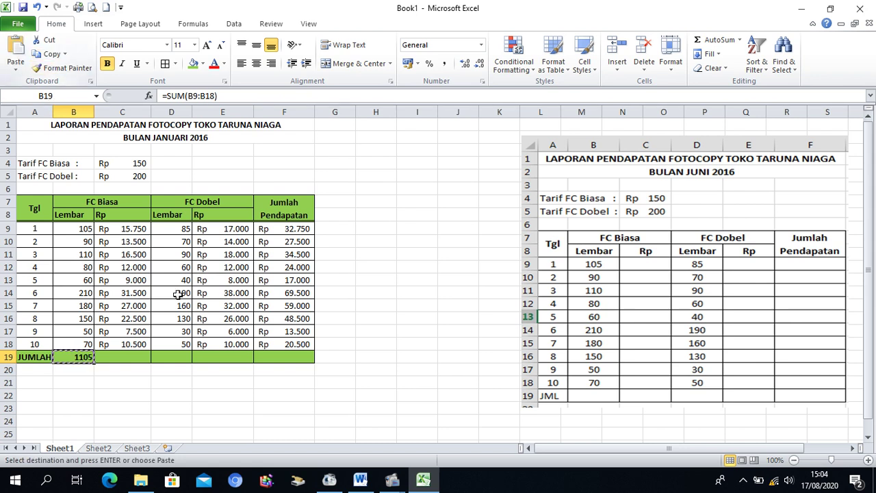
{"action": "left_click", "coordinate": [178, 357]}
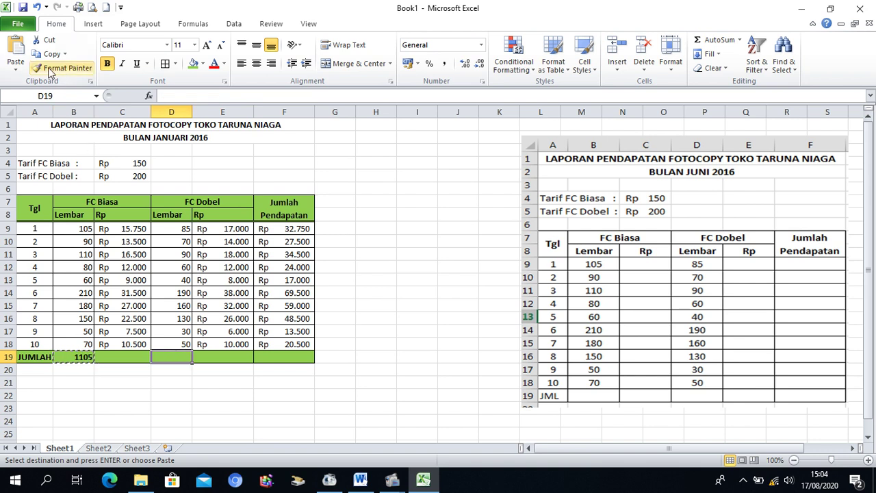
{"action": "left_click", "coordinate": [16, 49]}
{"action": "key", "text": "Escape"}
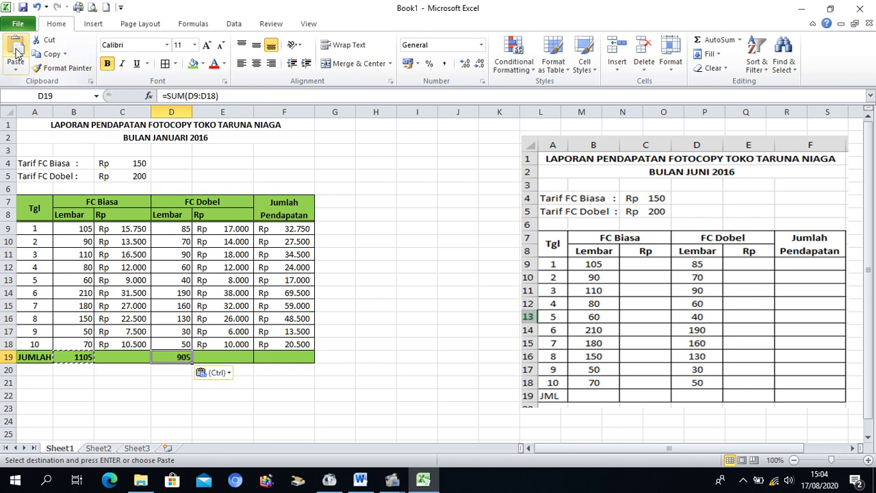
- Total the FC Biasa income in the JUMLAH row, cell C19, with a SUM of C9:C18
{"action": "left_click", "coordinate": [137, 357]}
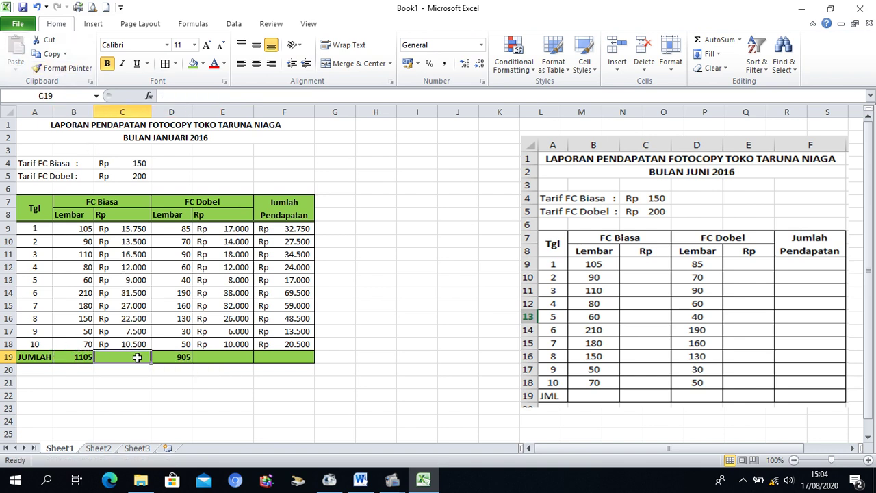
{"action": "type", "text": "=sum("}
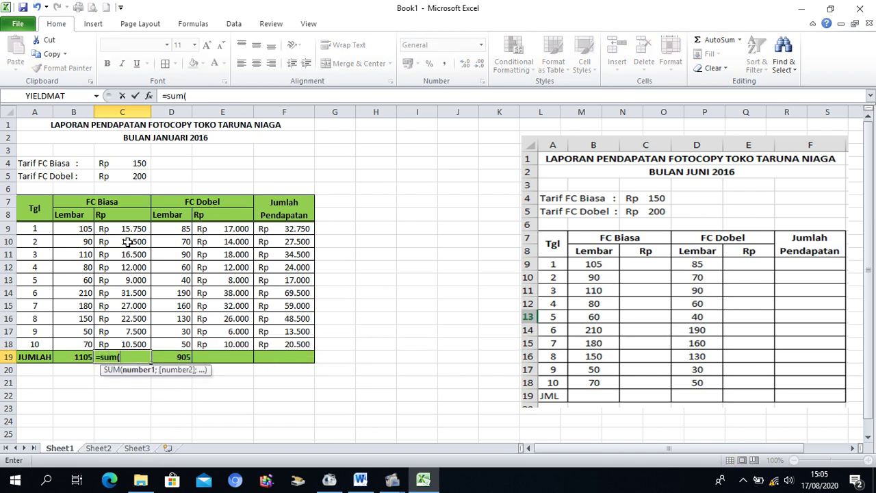
{"action": "left_click_drag", "start_coordinate": [130, 228], "coordinate": [125, 340]}
{"action": "type", "text": ")"}
{"action": "key", "text": "Return"}
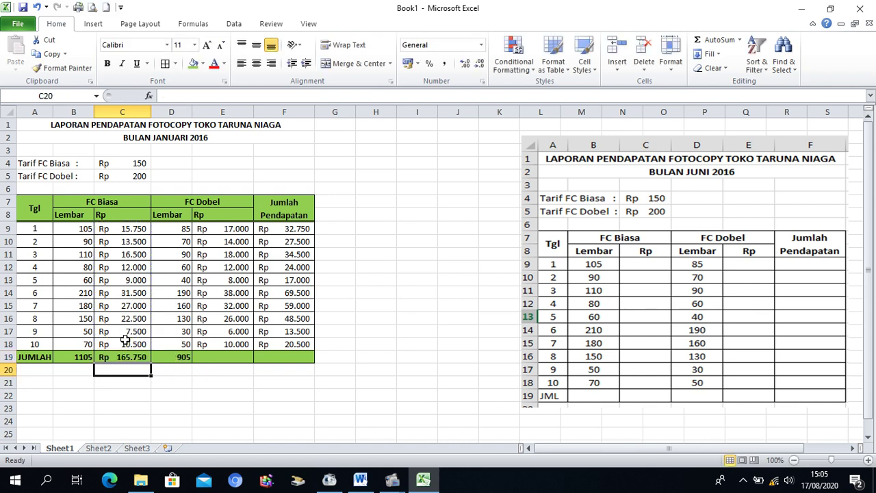
- Copy the SUM formula from C19 into E19 and F19 to total the FC Dobel income and Jumlah Pendapatan columns
{"action": "left_click", "coordinate": [128, 360]}
{"action": "key", "text": "ctrl+c"}
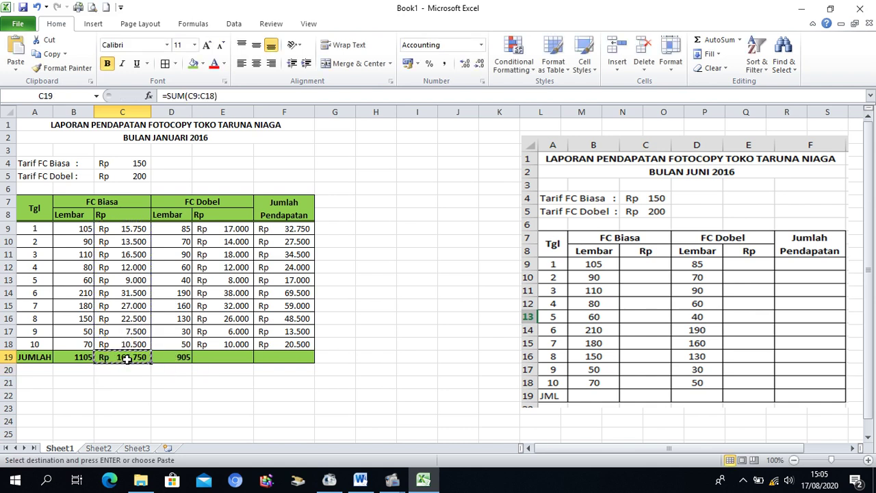
{"action": "left_click", "coordinate": [213, 358]}
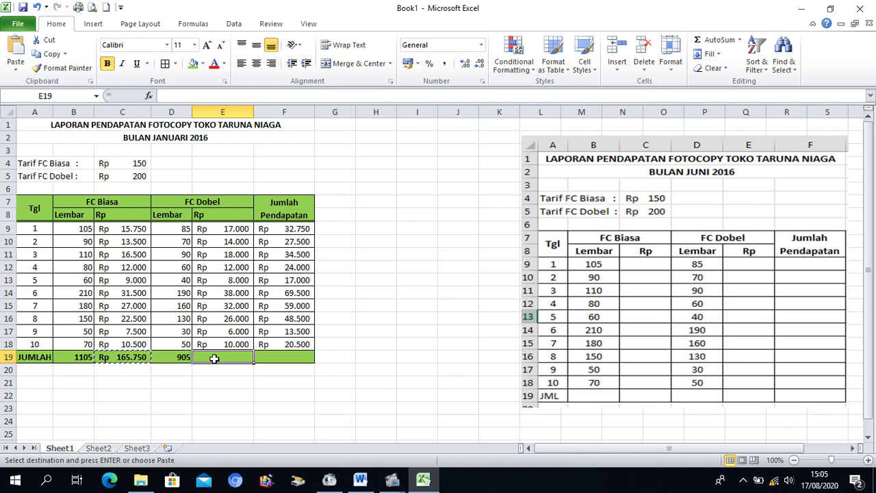
{"action": "key", "text": "ctrl+v"}
{"action": "key", "text": "Escape"}
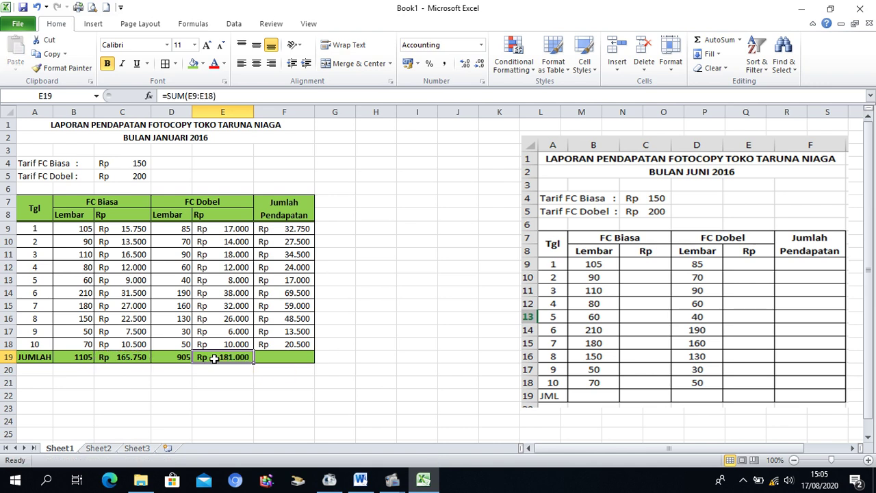
{"action": "key", "text": "ctrl+c"}
{"action": "left_click", "coordinate": [272, 357]}
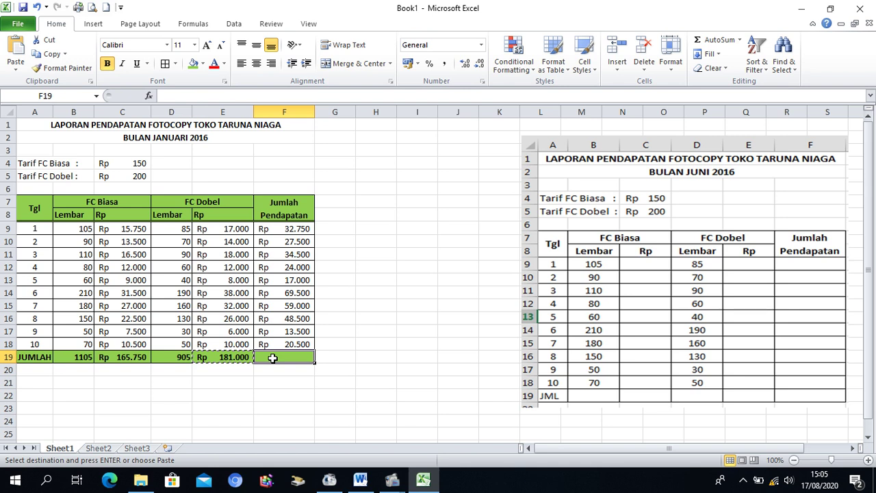
{"action": "key", "text": "ctrl+v"}
{"action": "left_click", "coordinate": [290, 395]}
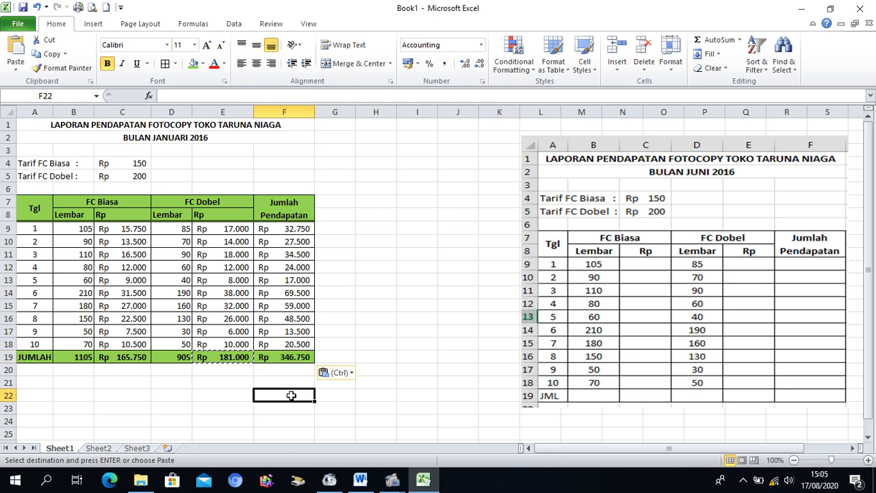
{"action": "key", "text": "Escape"}
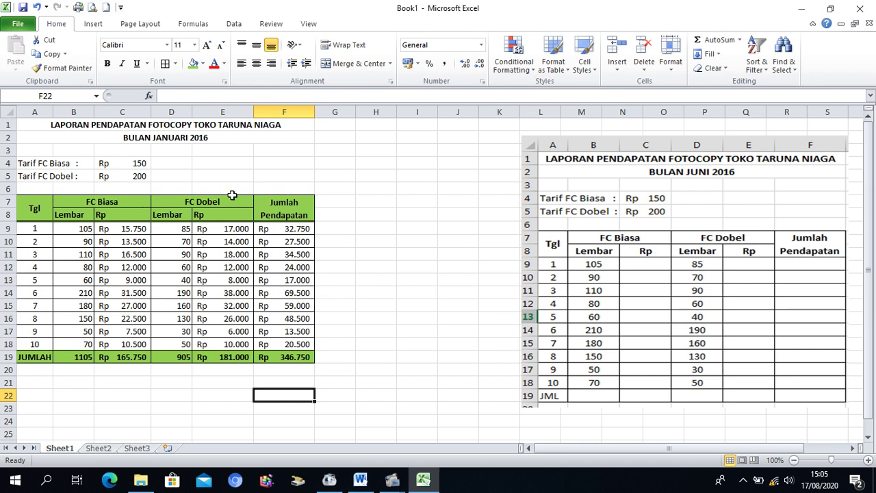
- Save the workbook as "Latihan sel relatif" in the Latihan folder on Local Disk (D:)
{"action": "left_click", "coordinate": [20, 26]}
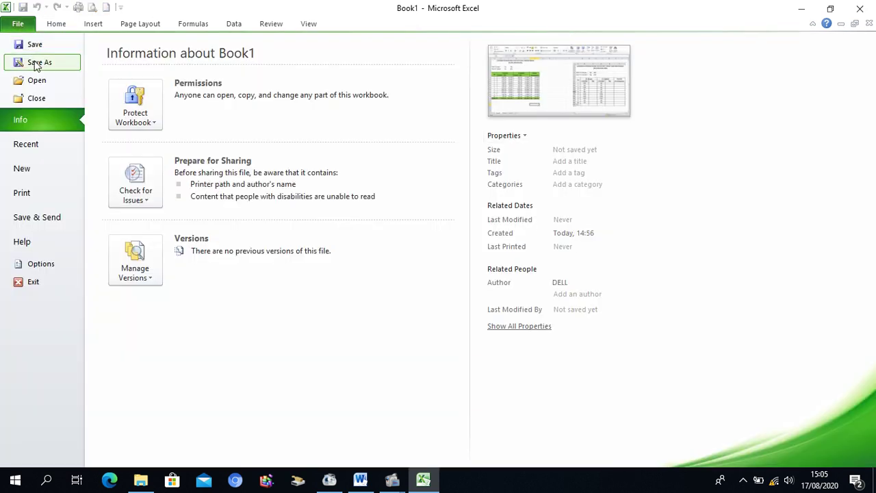
{"action": "left_click", "coordinate": [31, 45]}
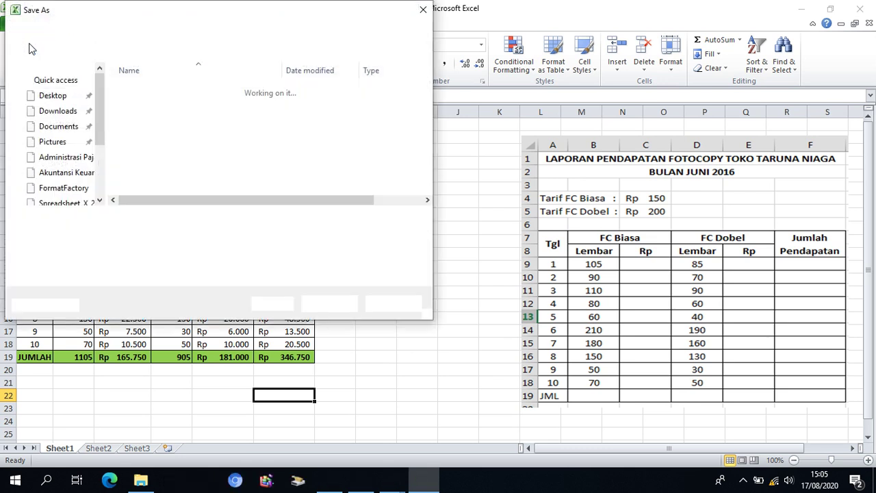
{"action": "scroll", "coordinate": [105, 145], "scroll_direction": "down", "scroll_amount": 1}
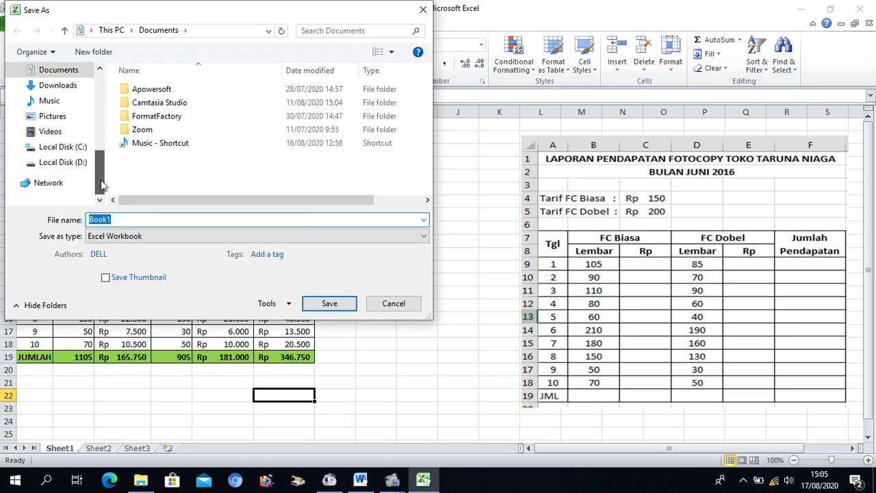
{"action": "left_click", "coordinate": [74, 165]}
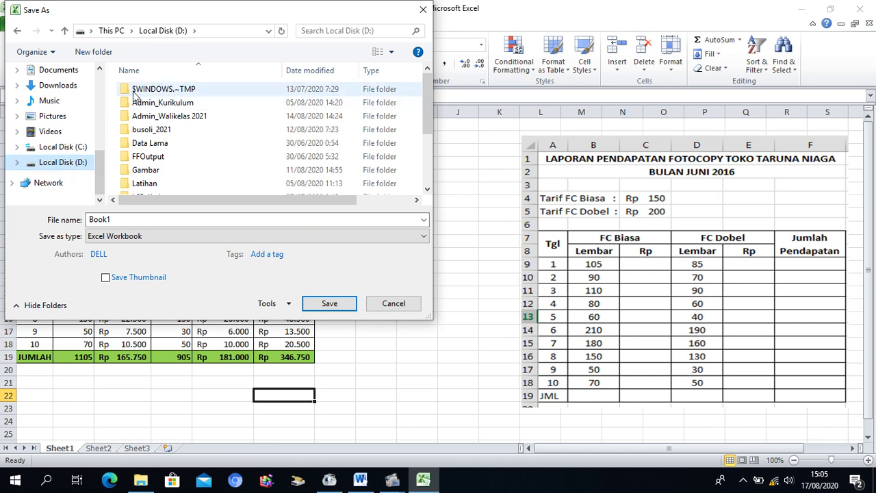
{"action": "left_click", "coordinate": [154, 189]}
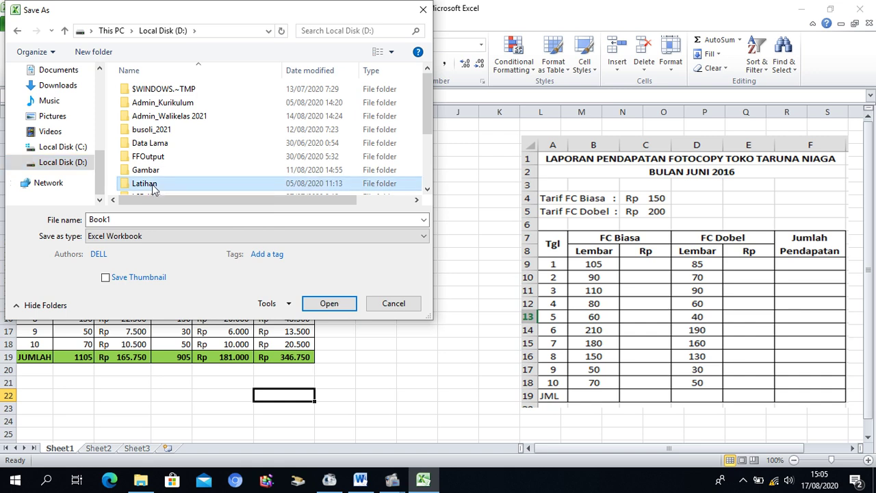
{"action": "double_click", "coordinate": [154, 188]}
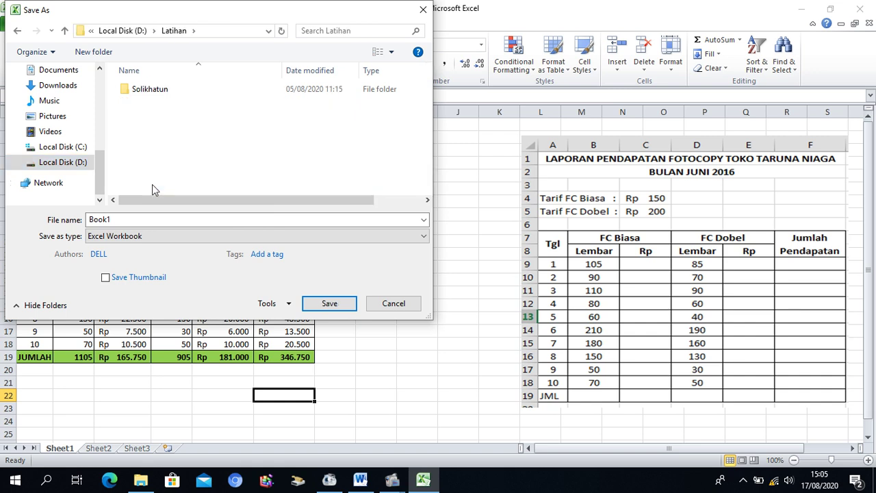
{"action": "left_click", "coordinate": [125, 219]}
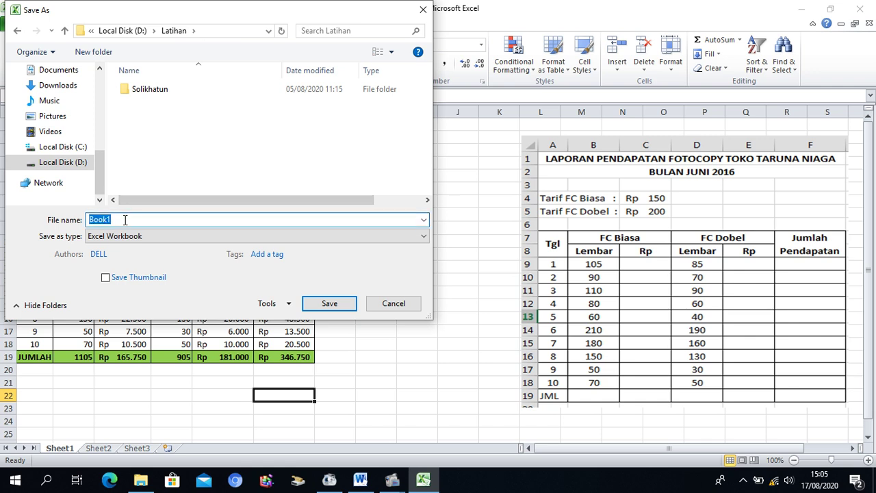
{"action": "type", "text": "Latihan sel relatif"}
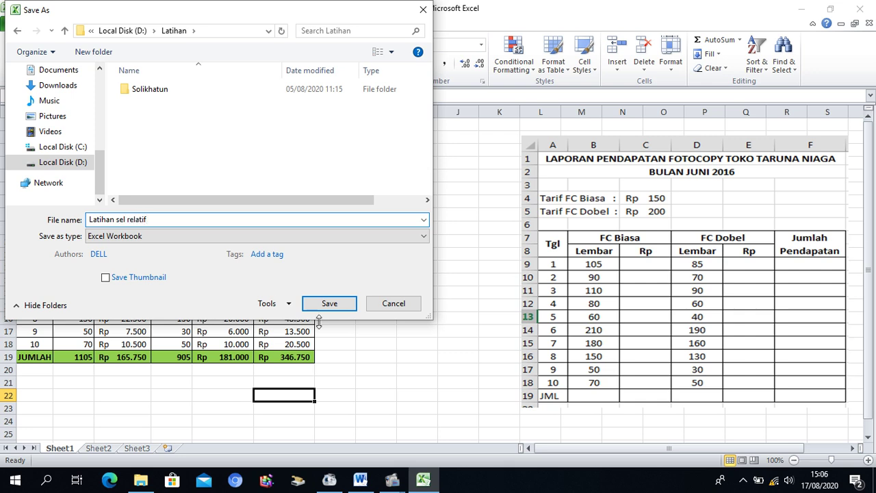
{"action": "left_click", "coordinate": [326, 303]}
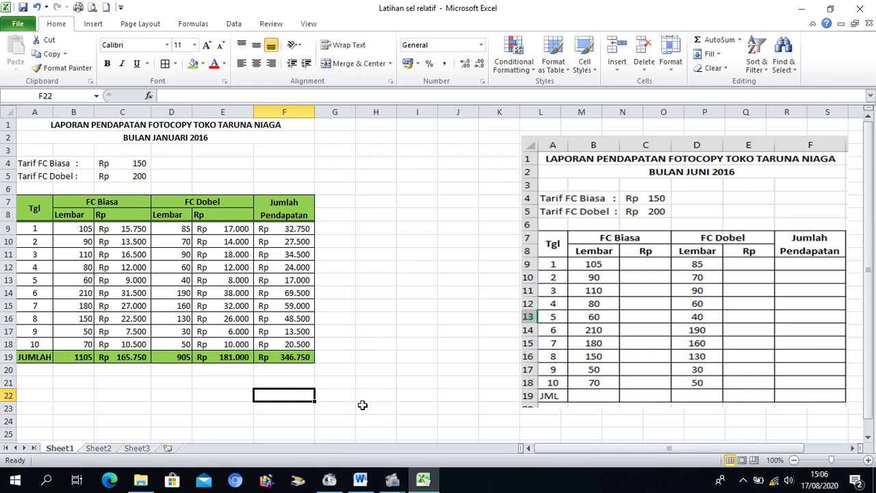
{"action": "mouse_move", "coordinate": [392, 487]}
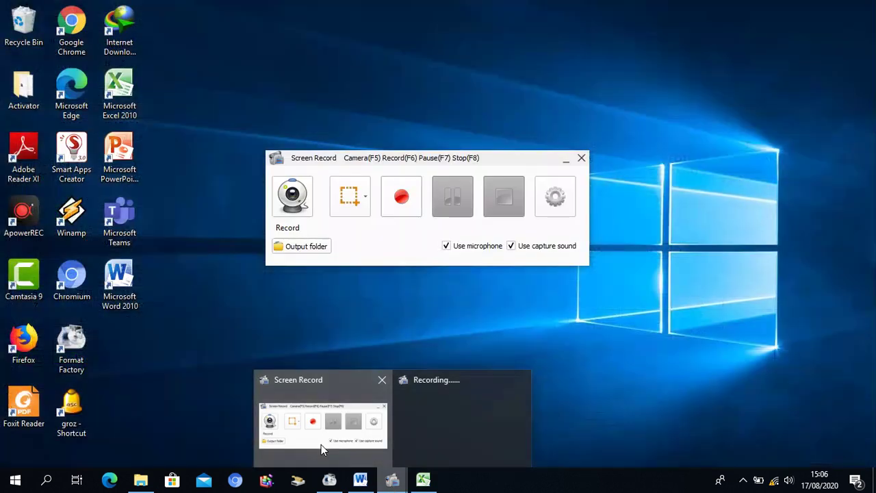
{"action": "left_click", "coordinate": [321, 445]}
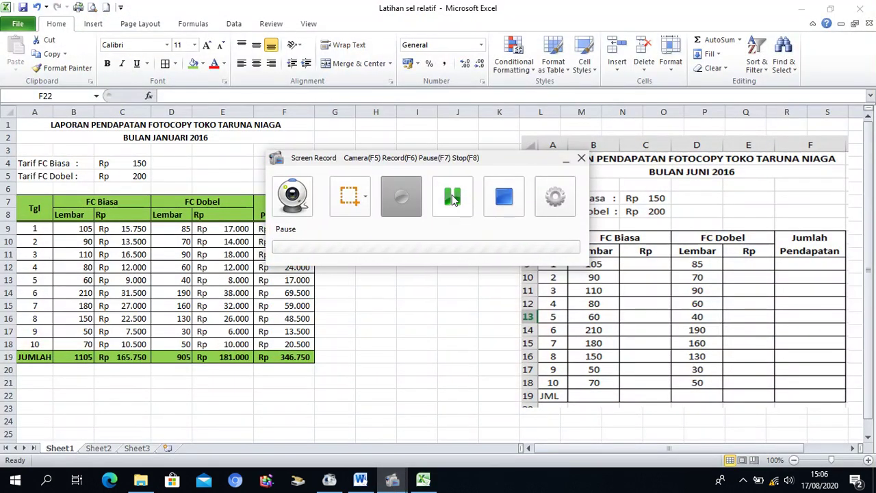